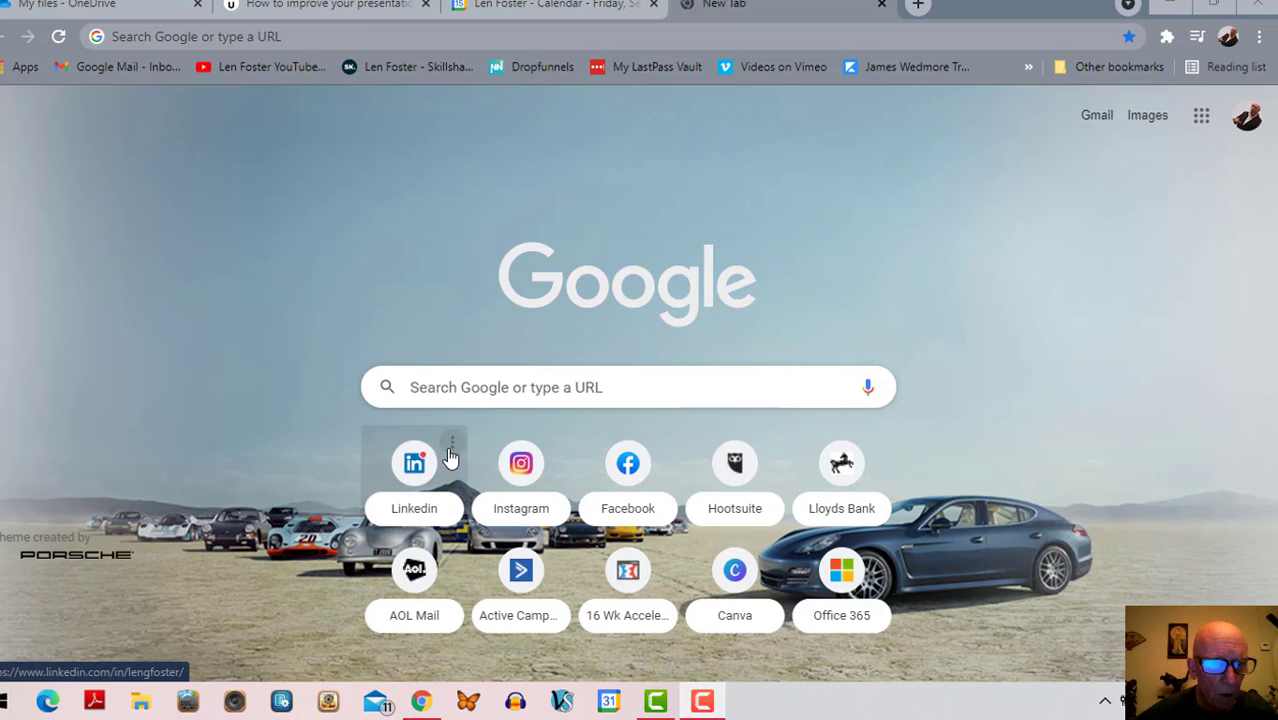
Review the editable name and URL of the LinkedIn shortcut on the new tab page.
click(454, 447)
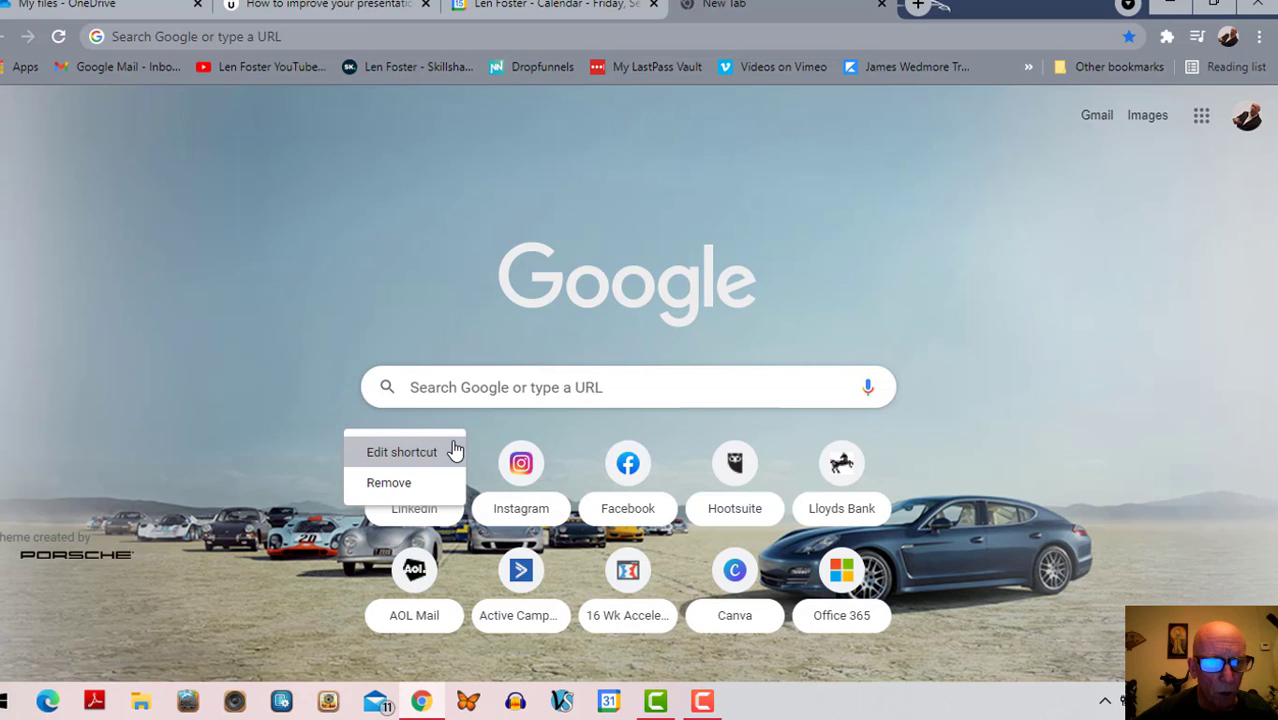
click(454, 451)
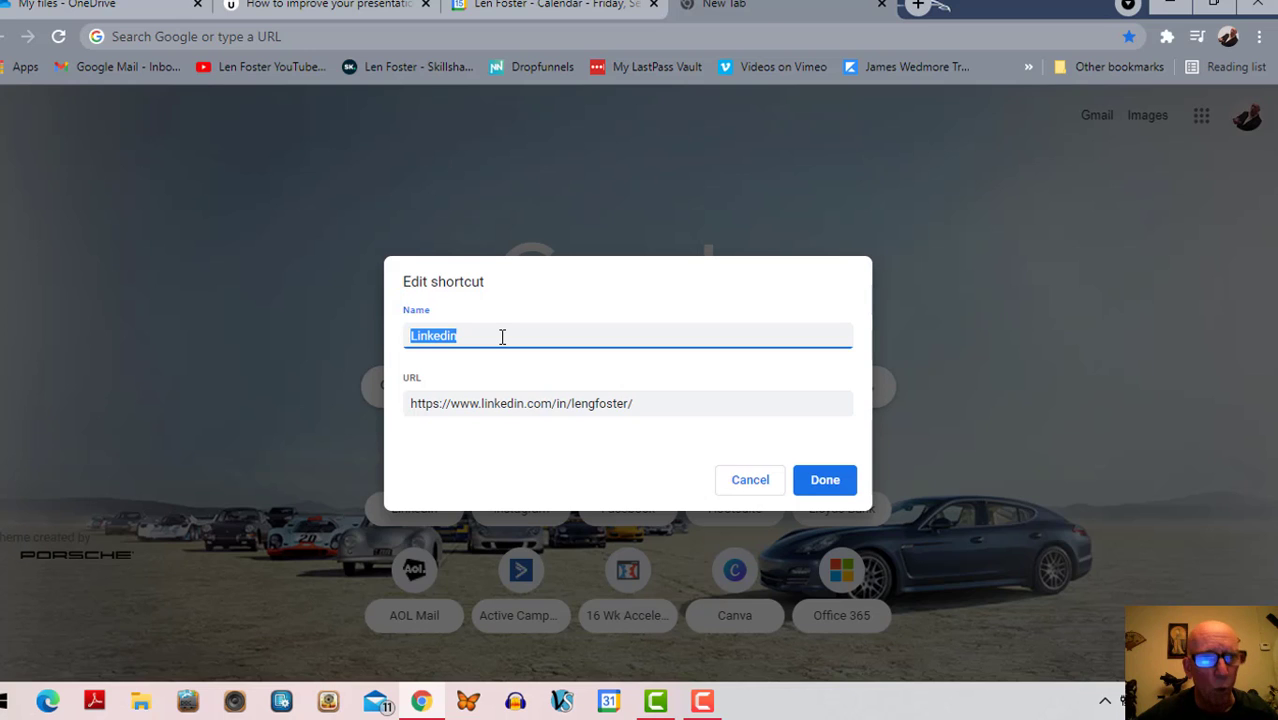
click(822, 484)
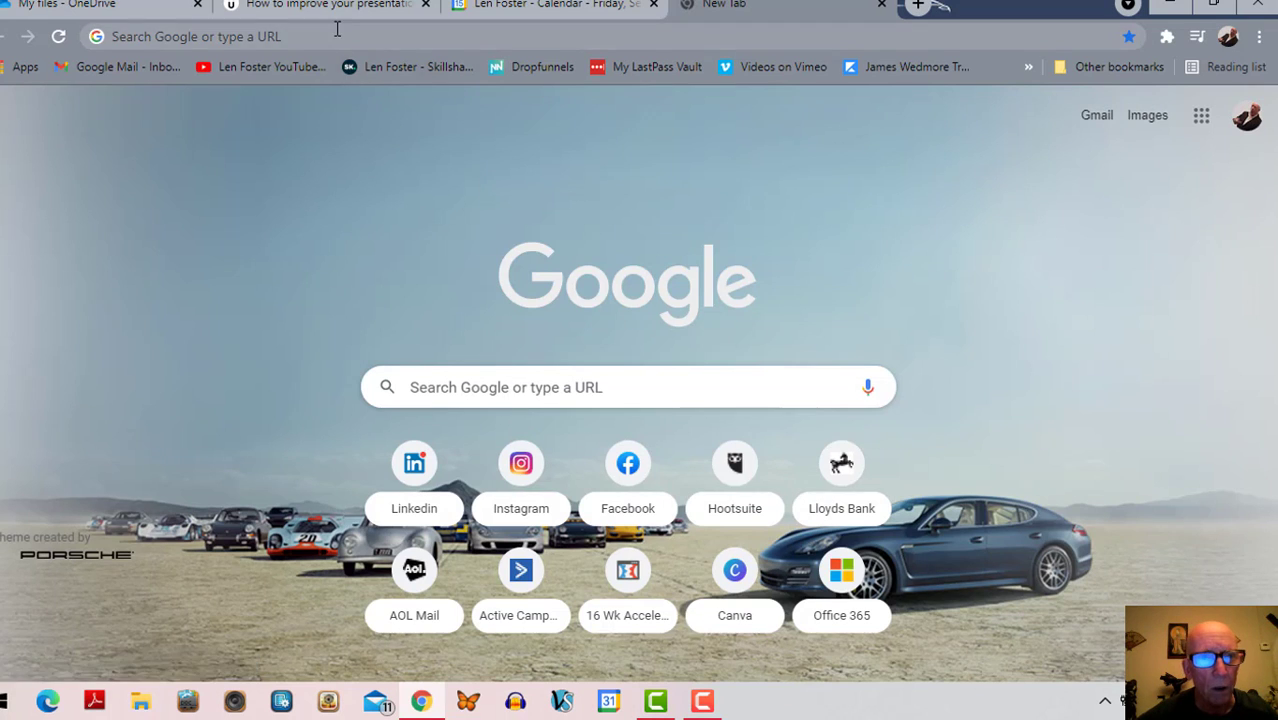
Look at the Udemy course page's web address, and return to the new tab page to recheck the LinkedIn shortcut's edit fields.
click(333, 7)
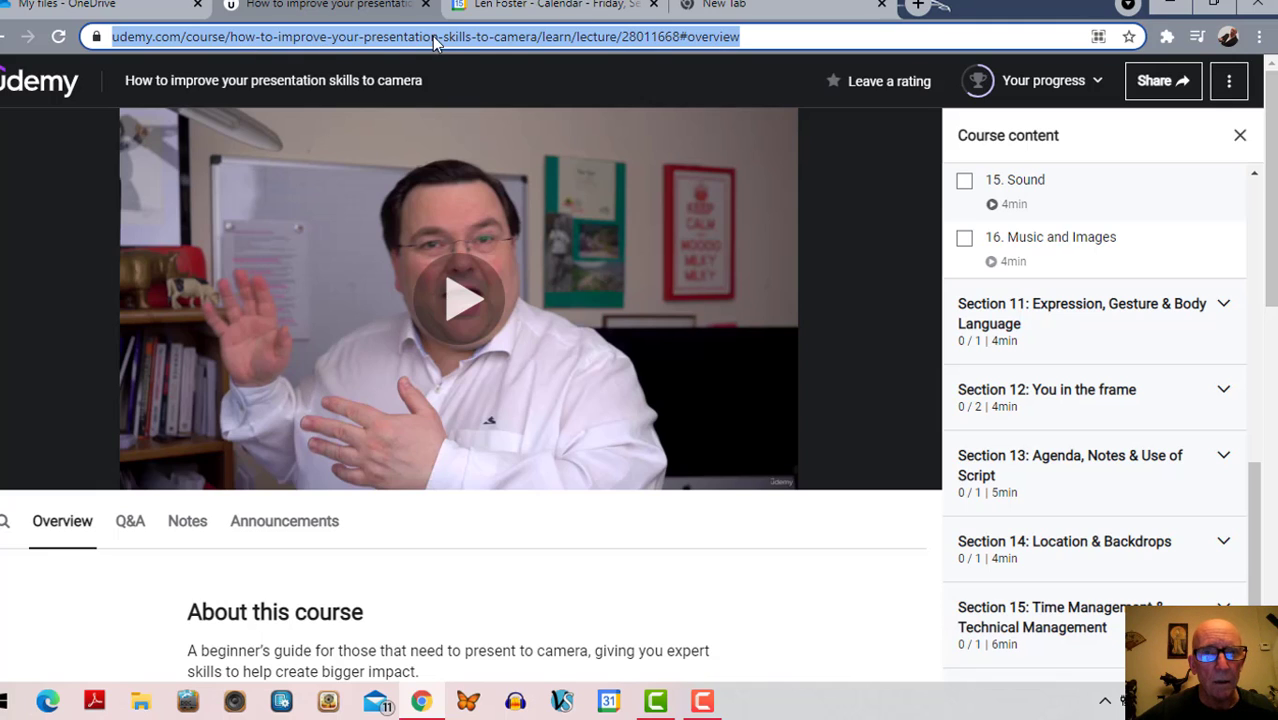
click(741, 5)
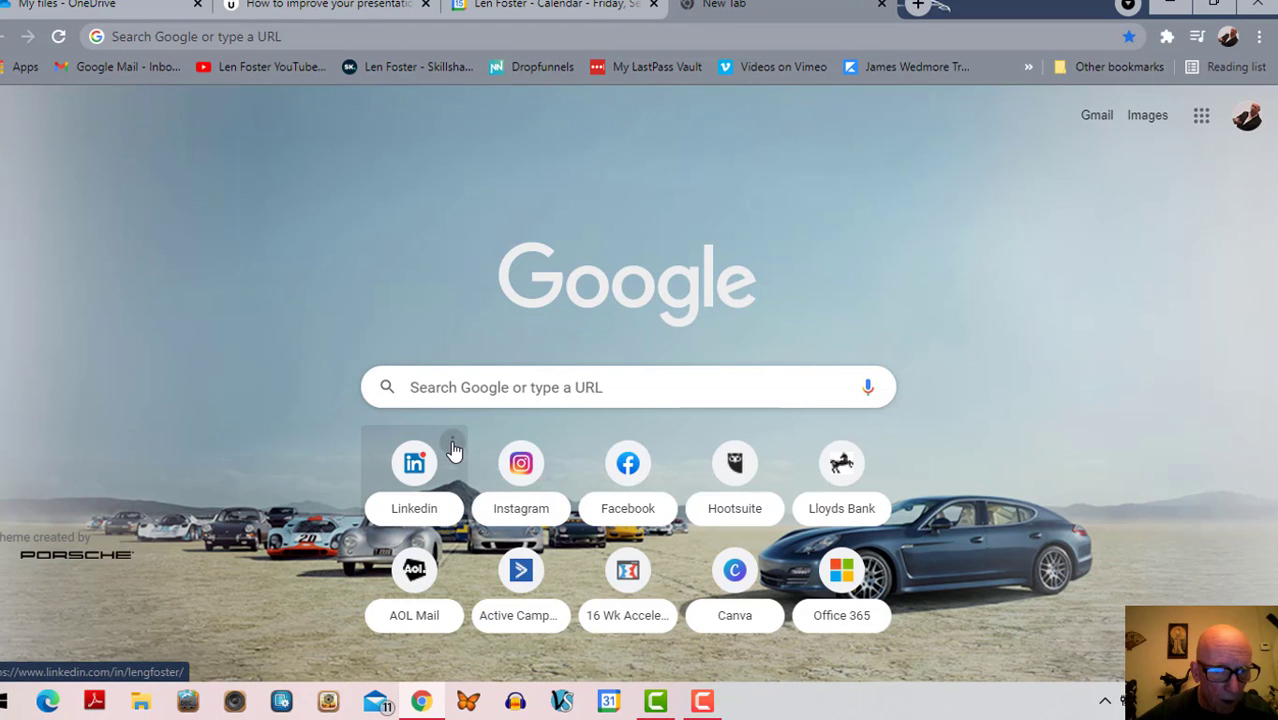
click(454, 451)
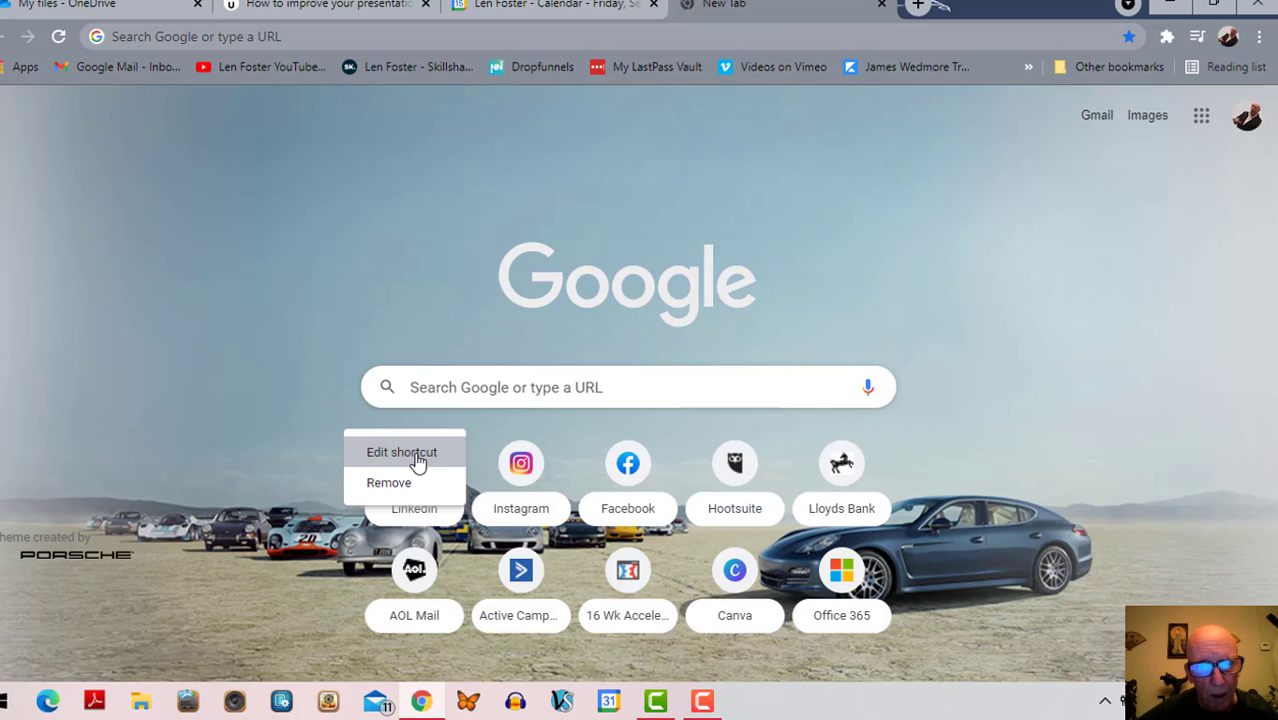
click(418, 459)
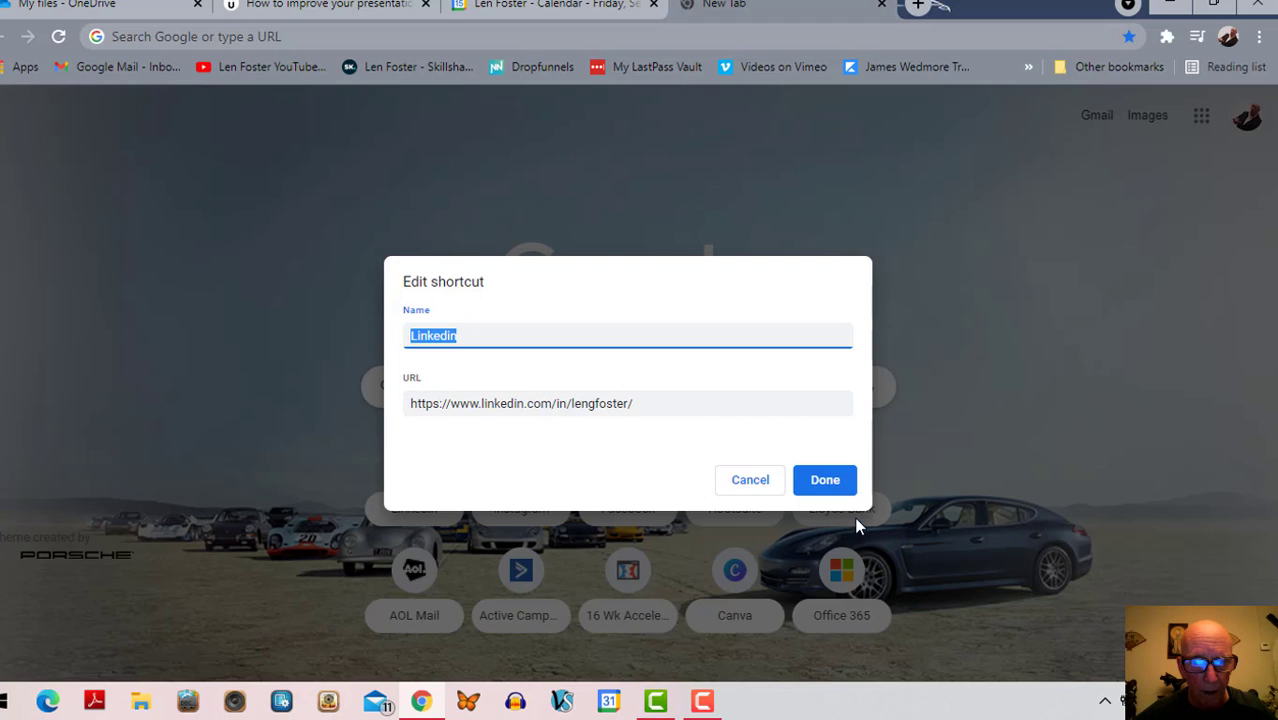
click(826, 481)
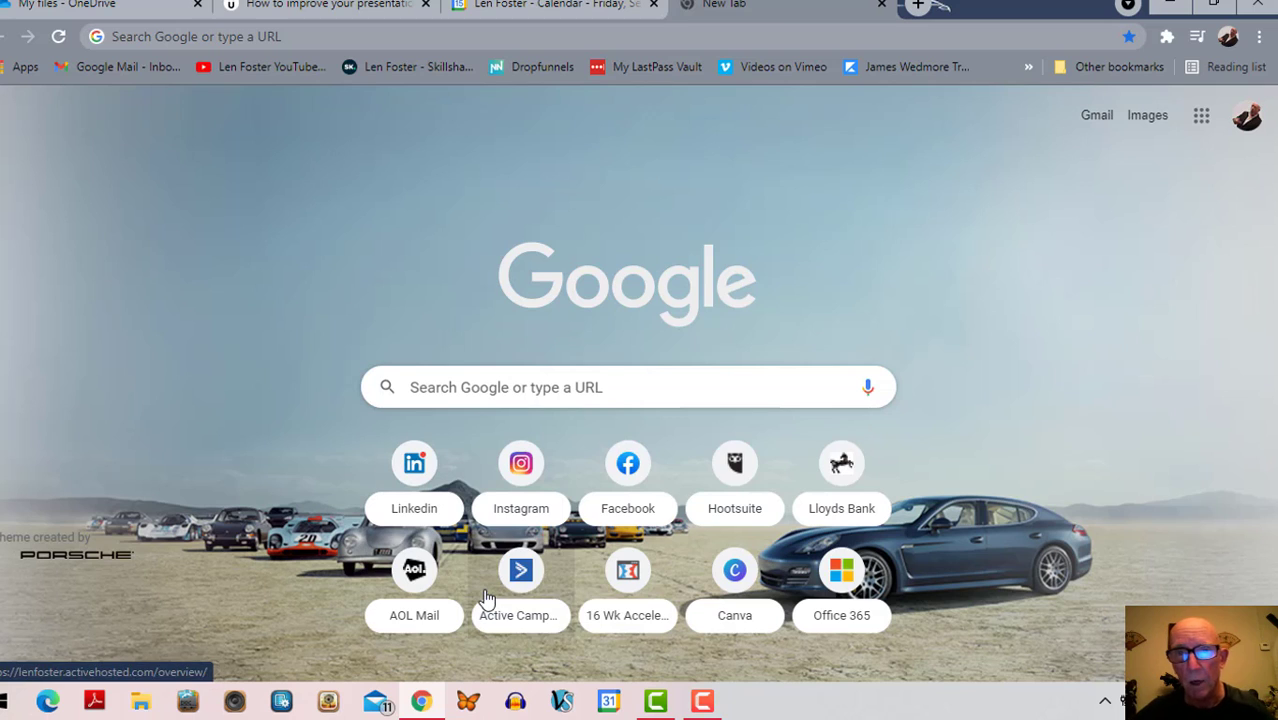
Browse the full list of Google apps from the new tab page.
click(1201, 118)
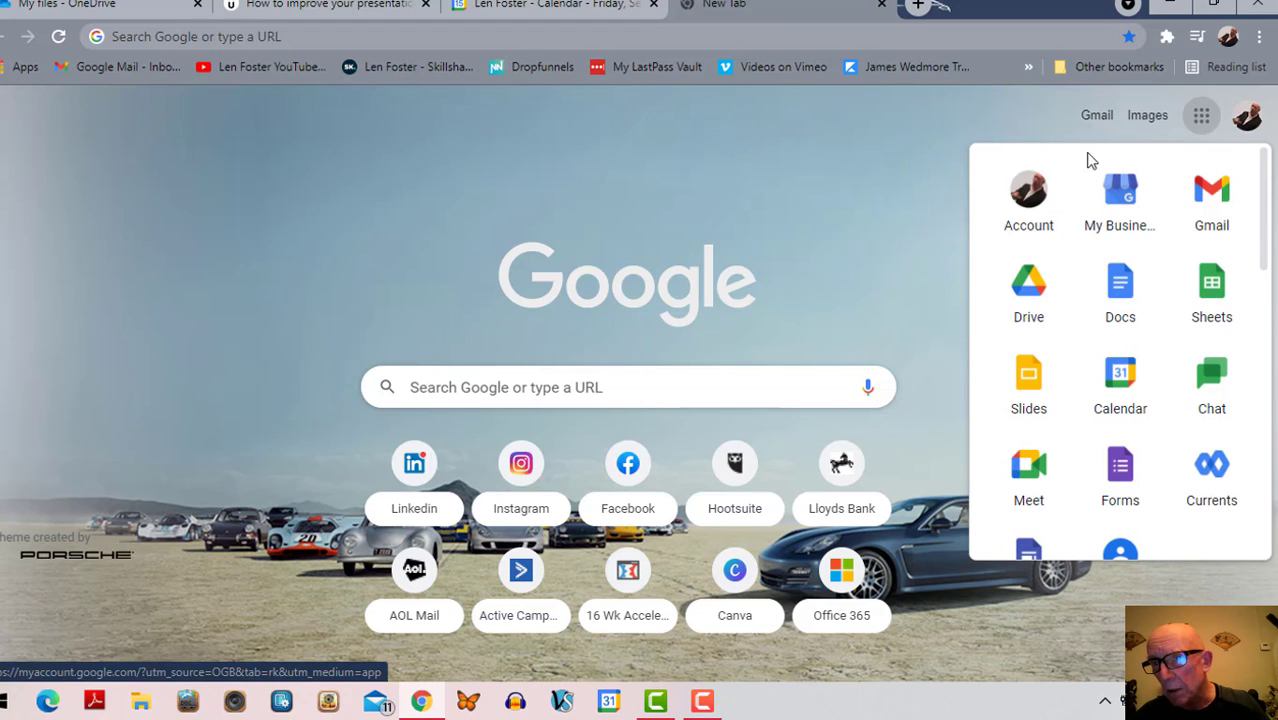
scroll(1160, 432, down, 6)
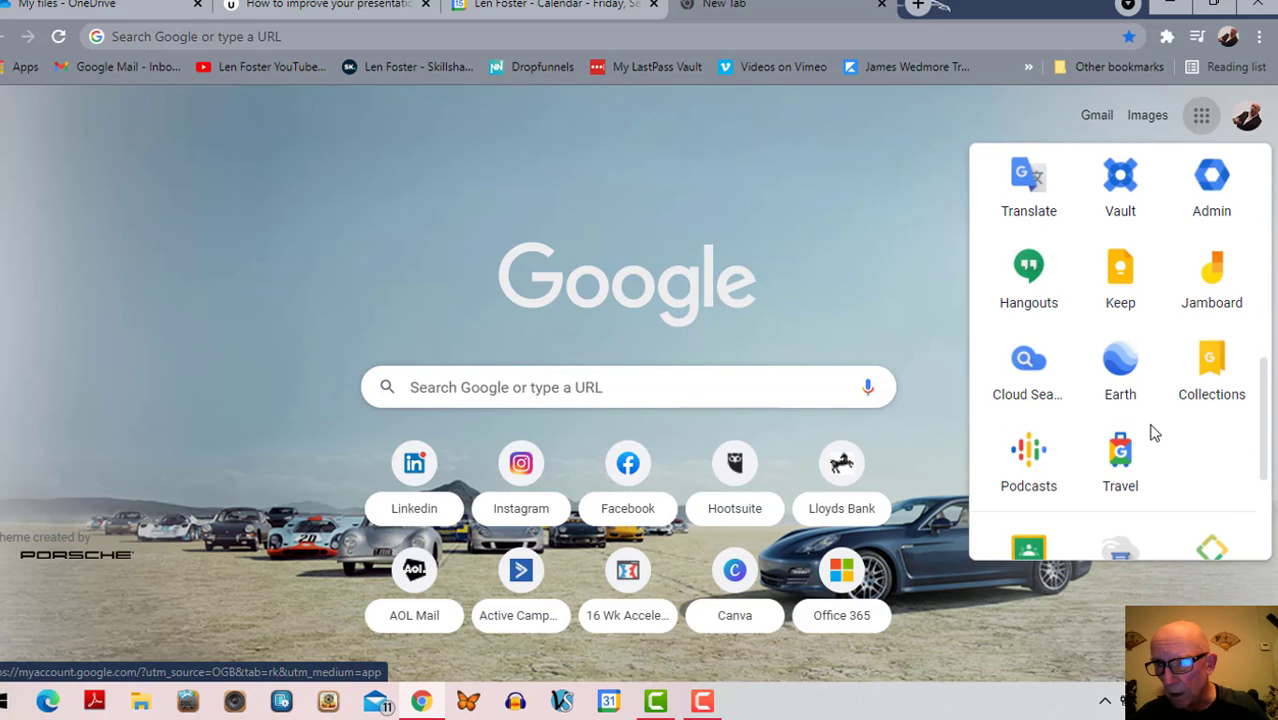
scroll(1145, 447, down, 3)
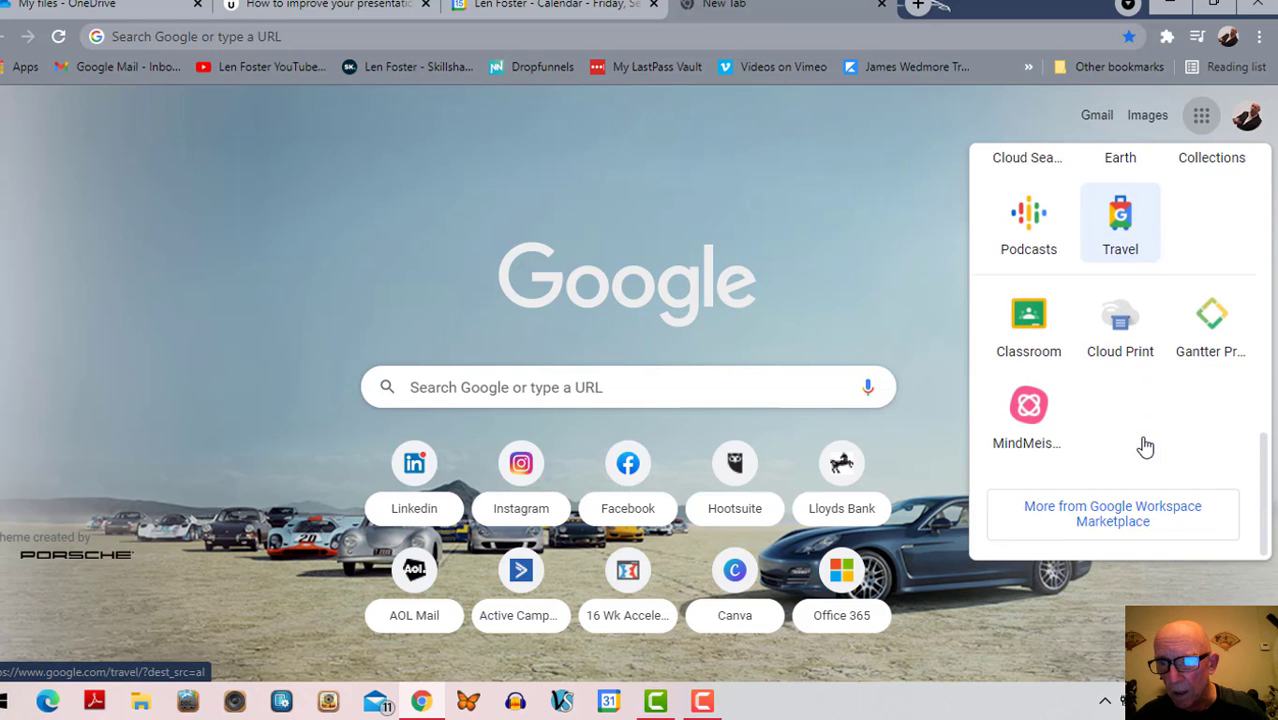
scroll(1145, 447, up, 9)
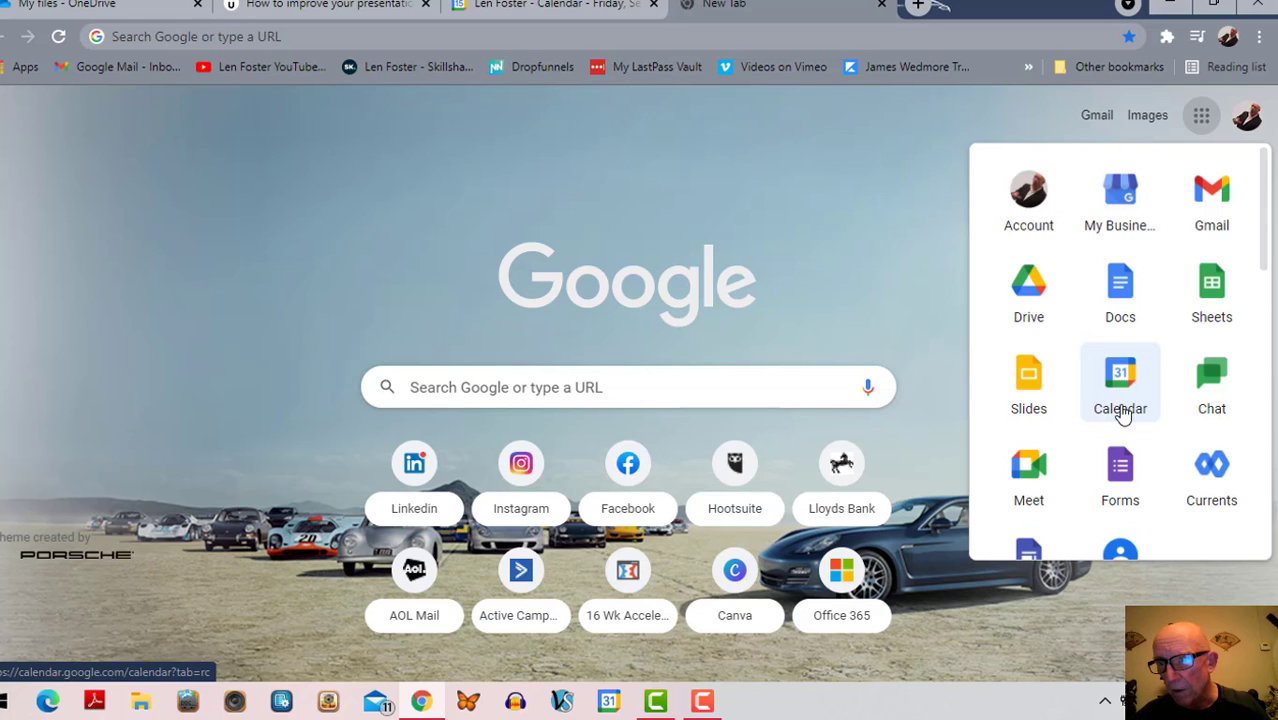
Switch to Google Calendar and create an event titled "New sales page" from 10:00am to 11:00am on Friday, September 17.
click(531, 5)
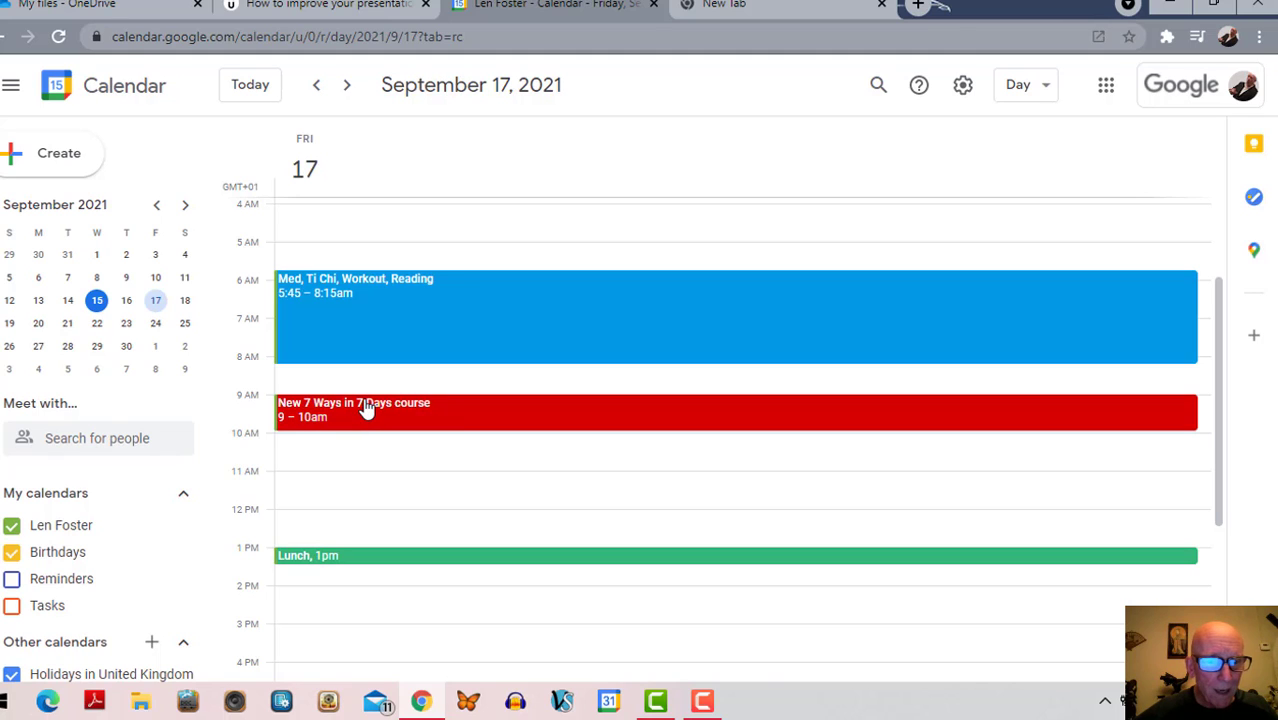
click(292, 449)
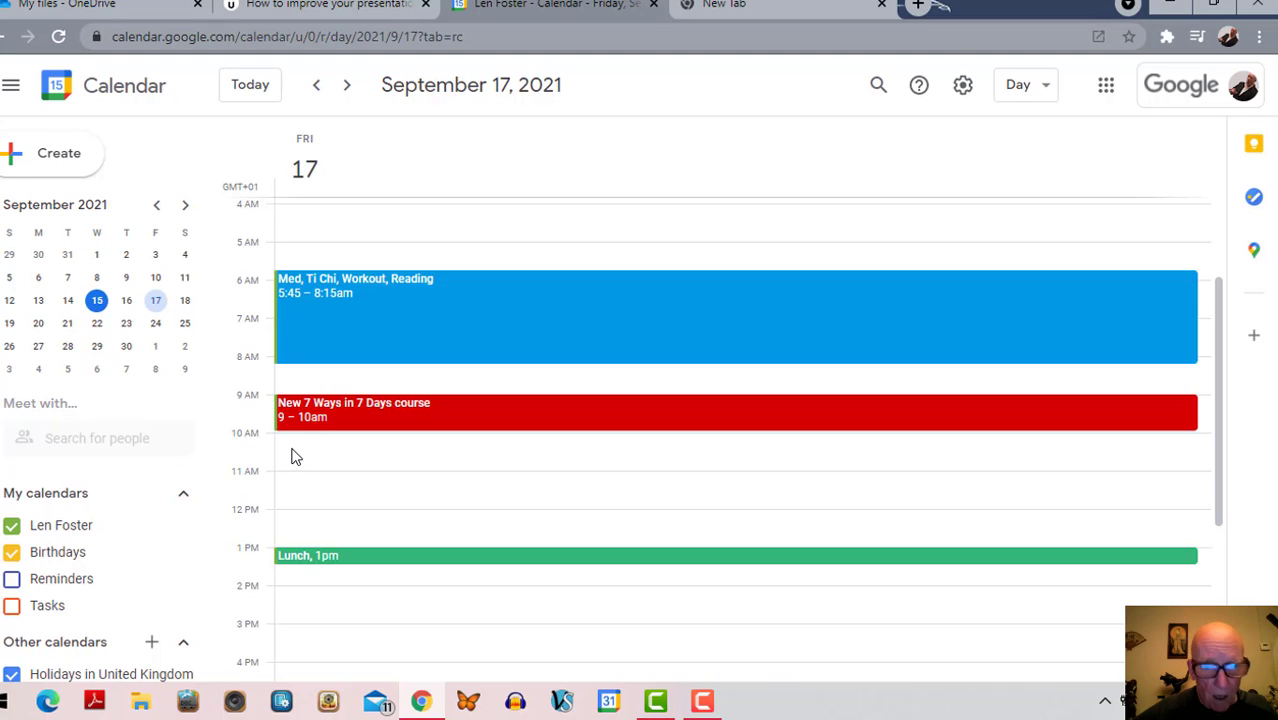
click(295, 456)
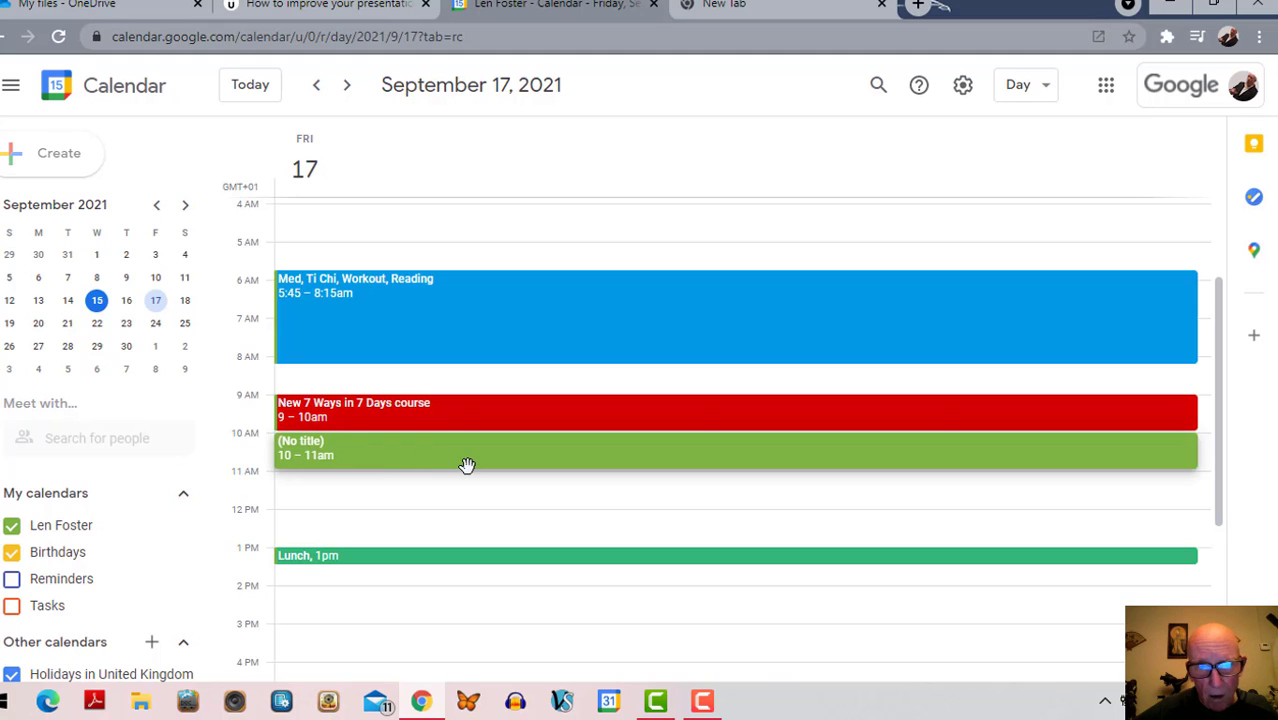
click(307, 445)
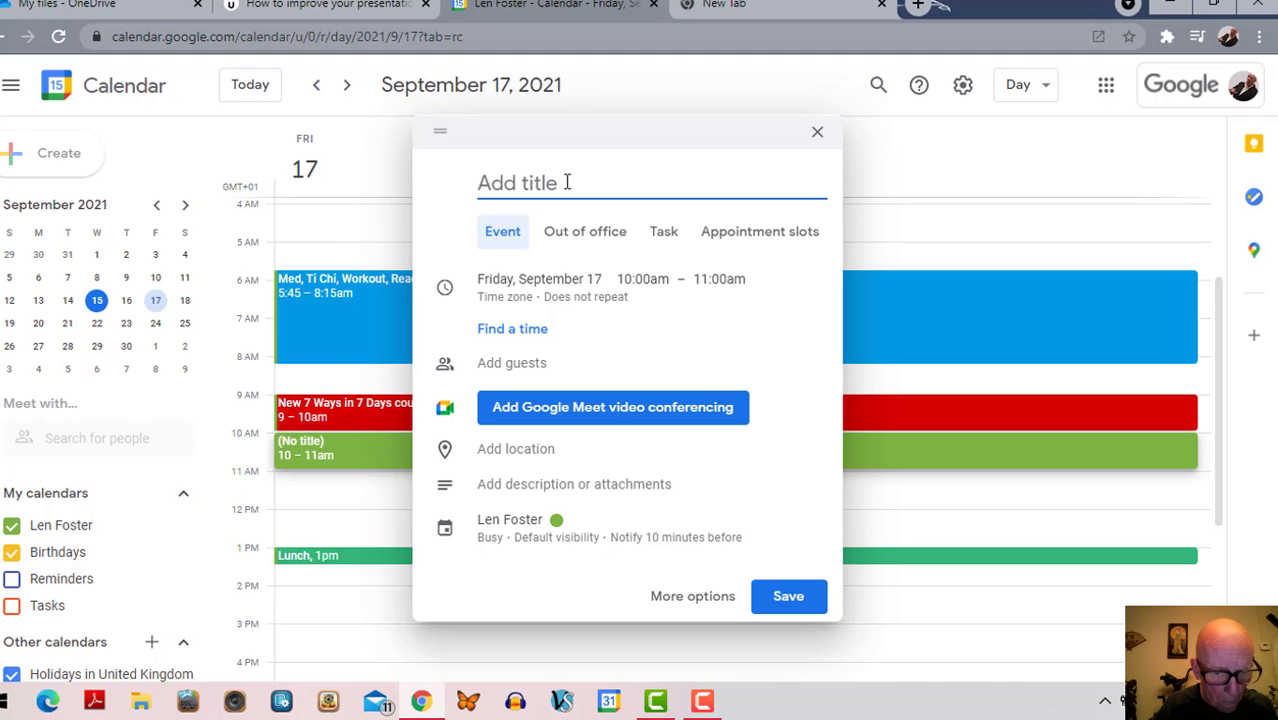
text(New sa)
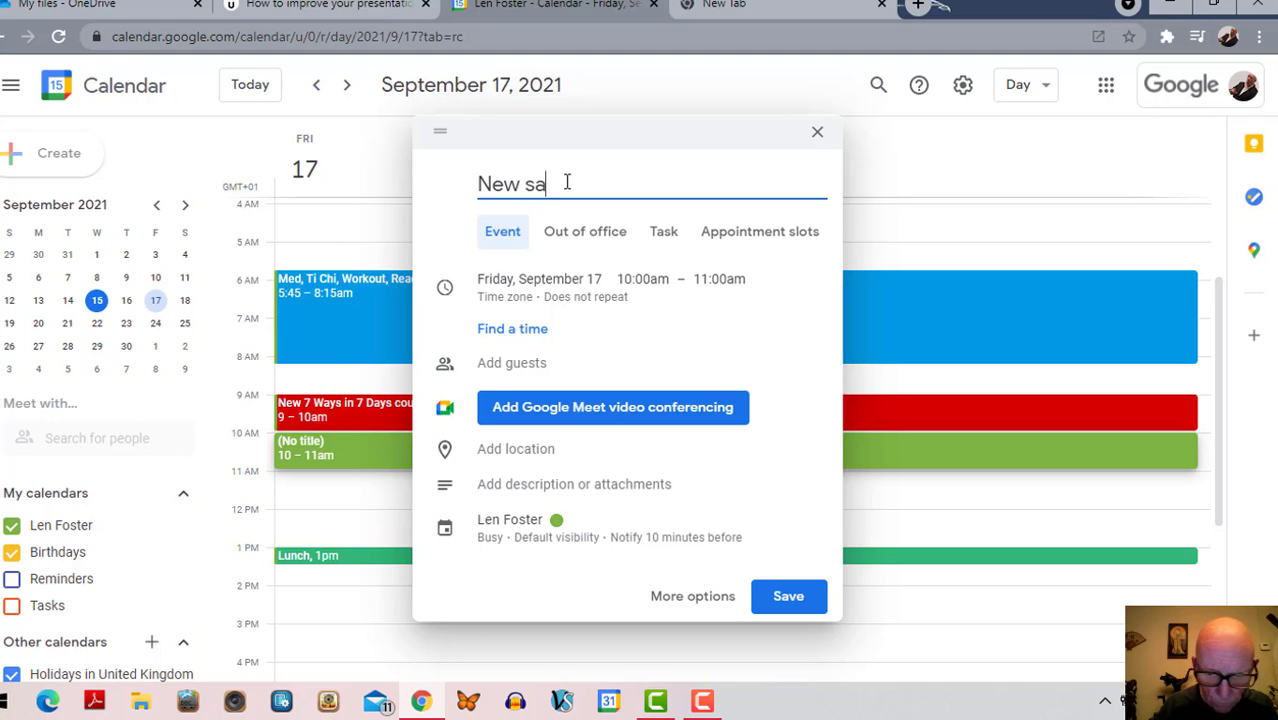
text(les p)
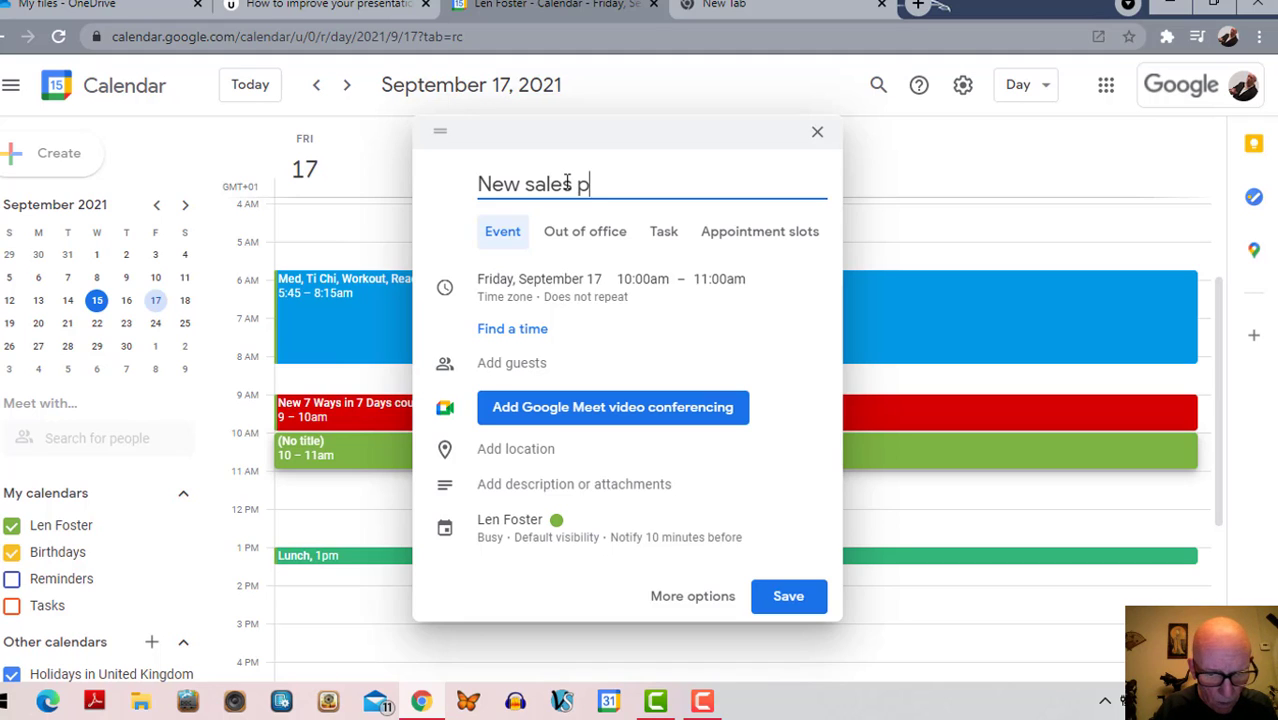
text(age)
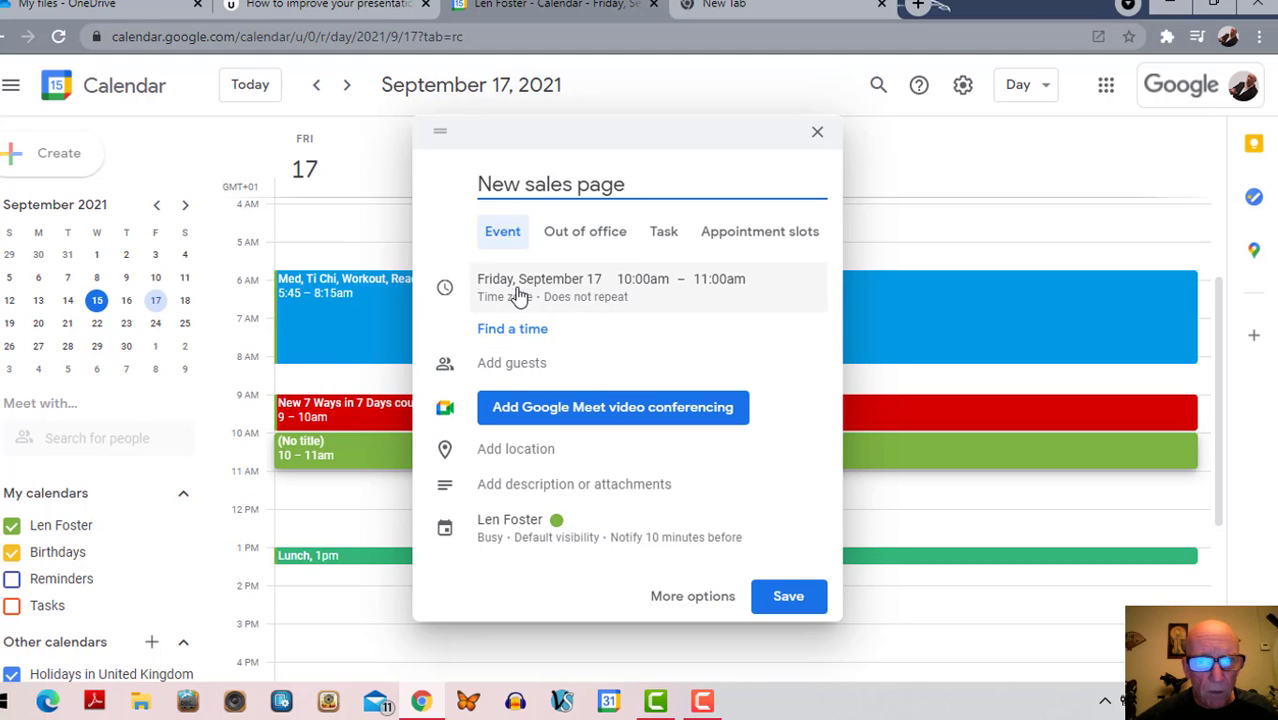
Set the event's start time to 10:15am and review its end-time and repeat options.
click(636, 286)
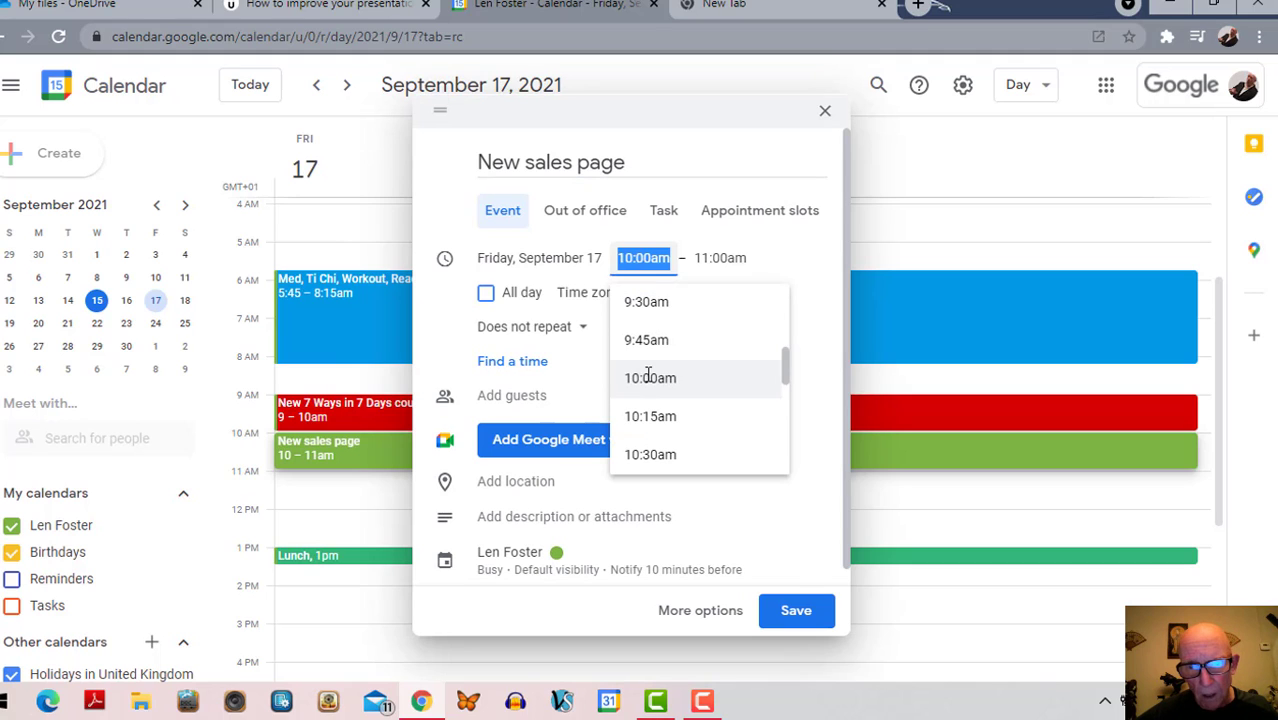
click(660, 421)
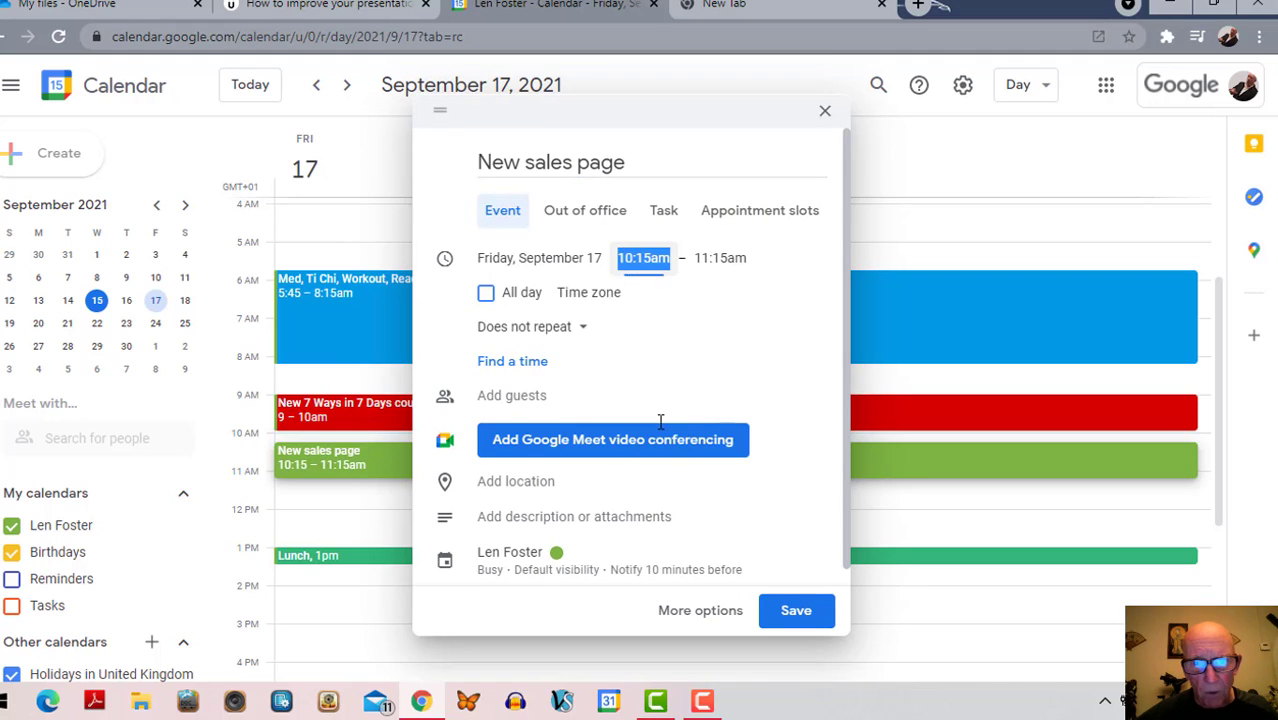
click(722, 262)
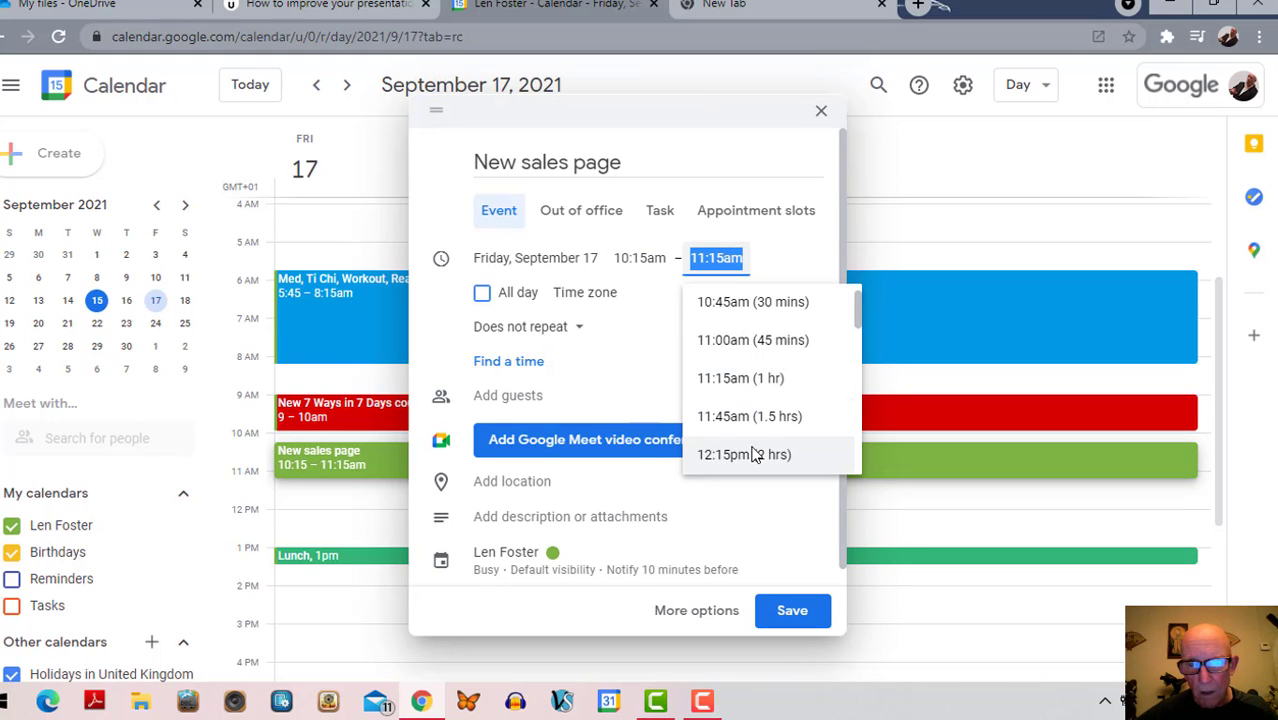
click(756, 268)
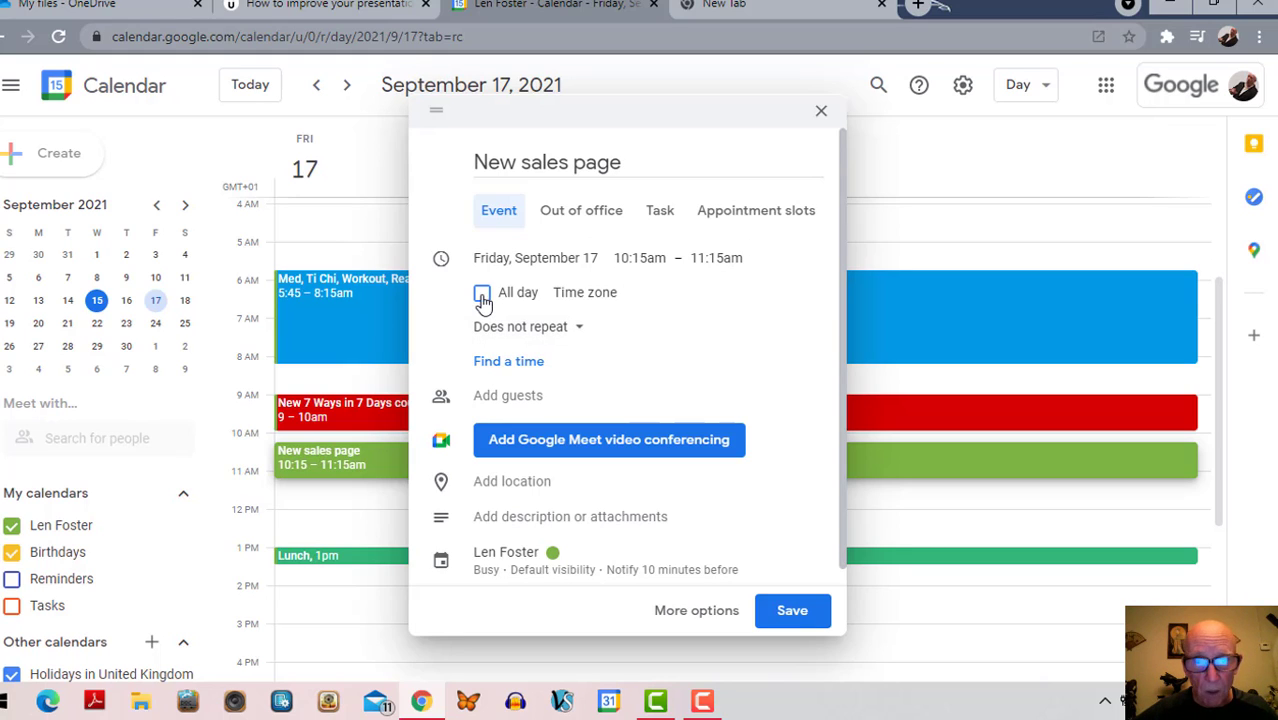
click(582, 332)
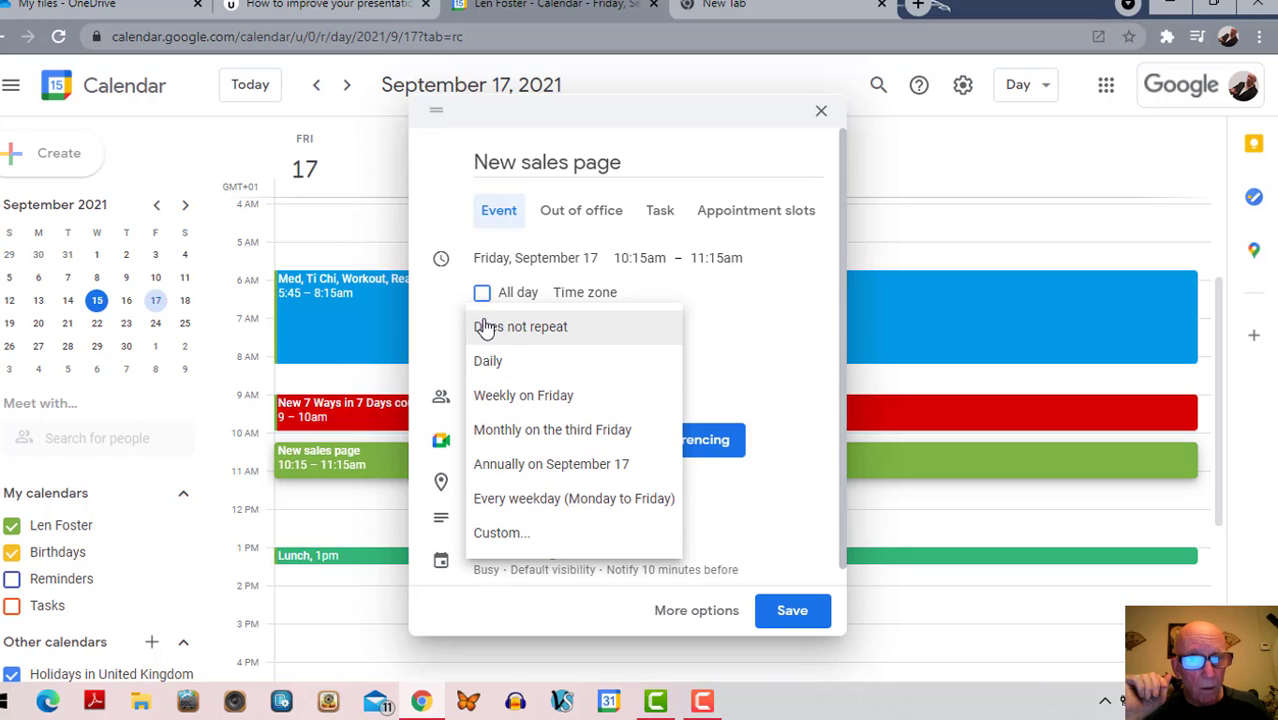
click(666, 292)
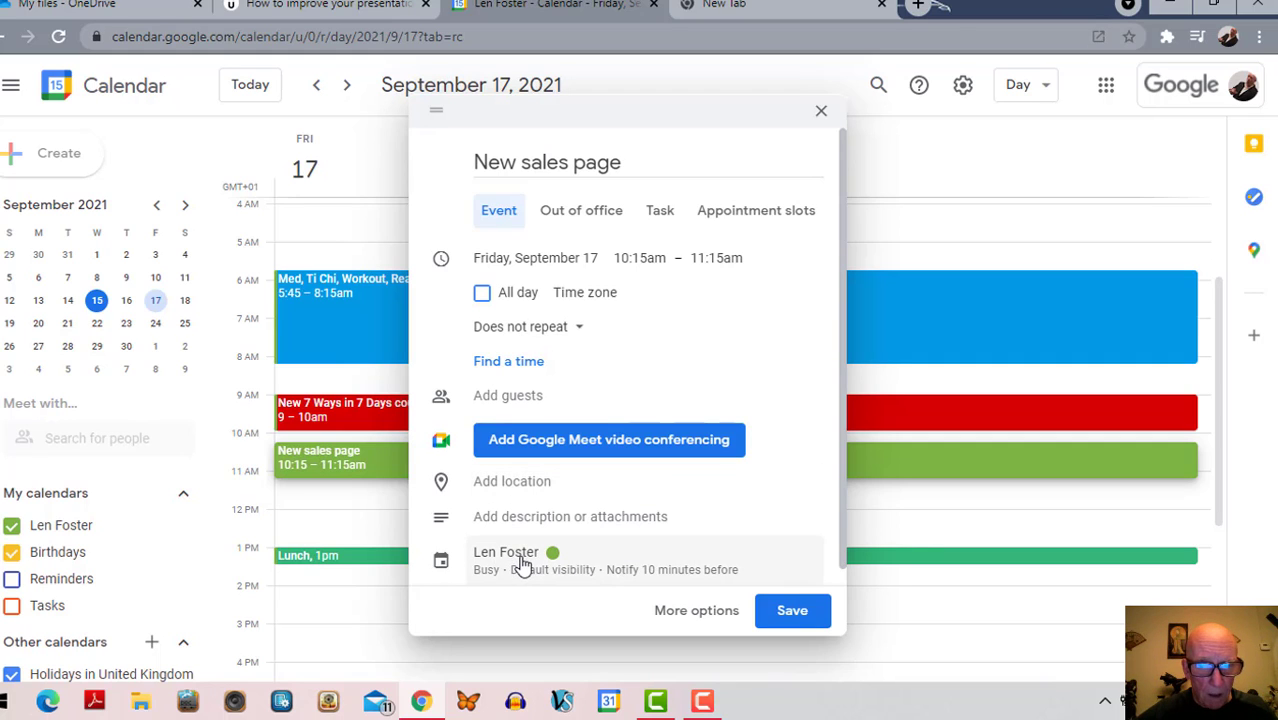
Open the event's full options and set its notification to 15 minutes before.
click(713, 621)
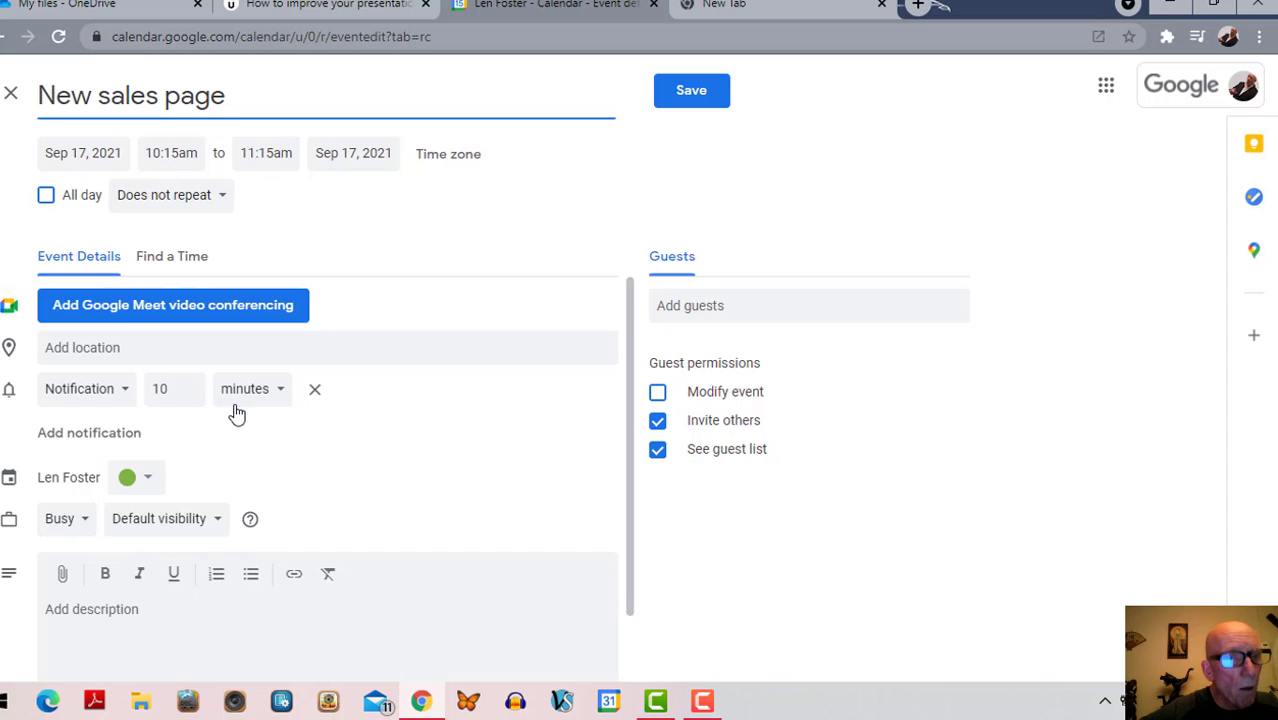
click(125, 398)
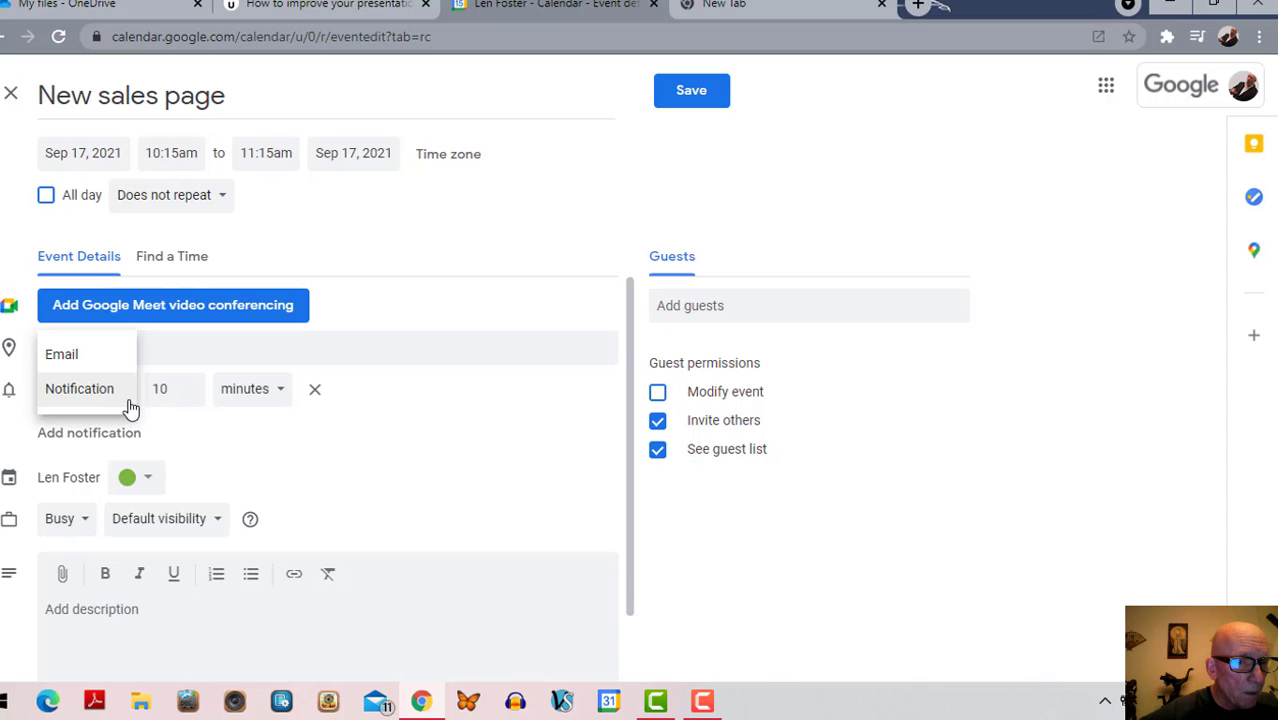
click(126, 400)
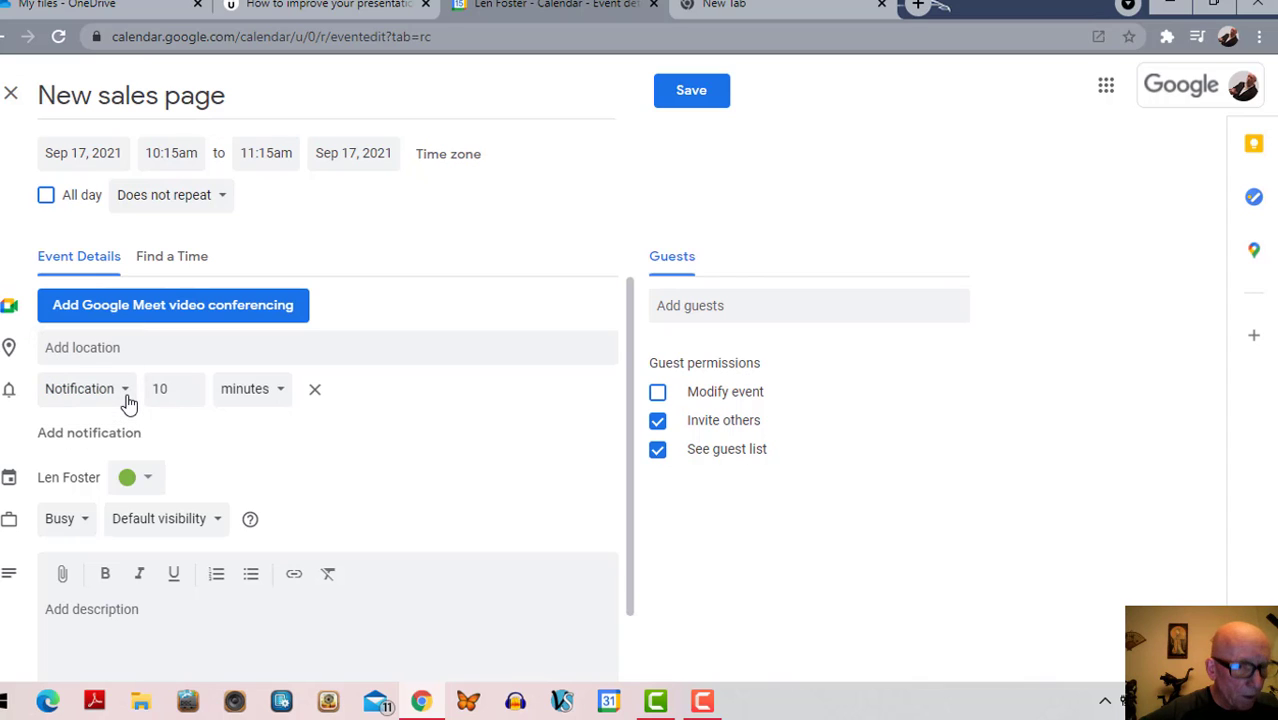
click(191, 387)
click(191, 387)
click(191, 387)
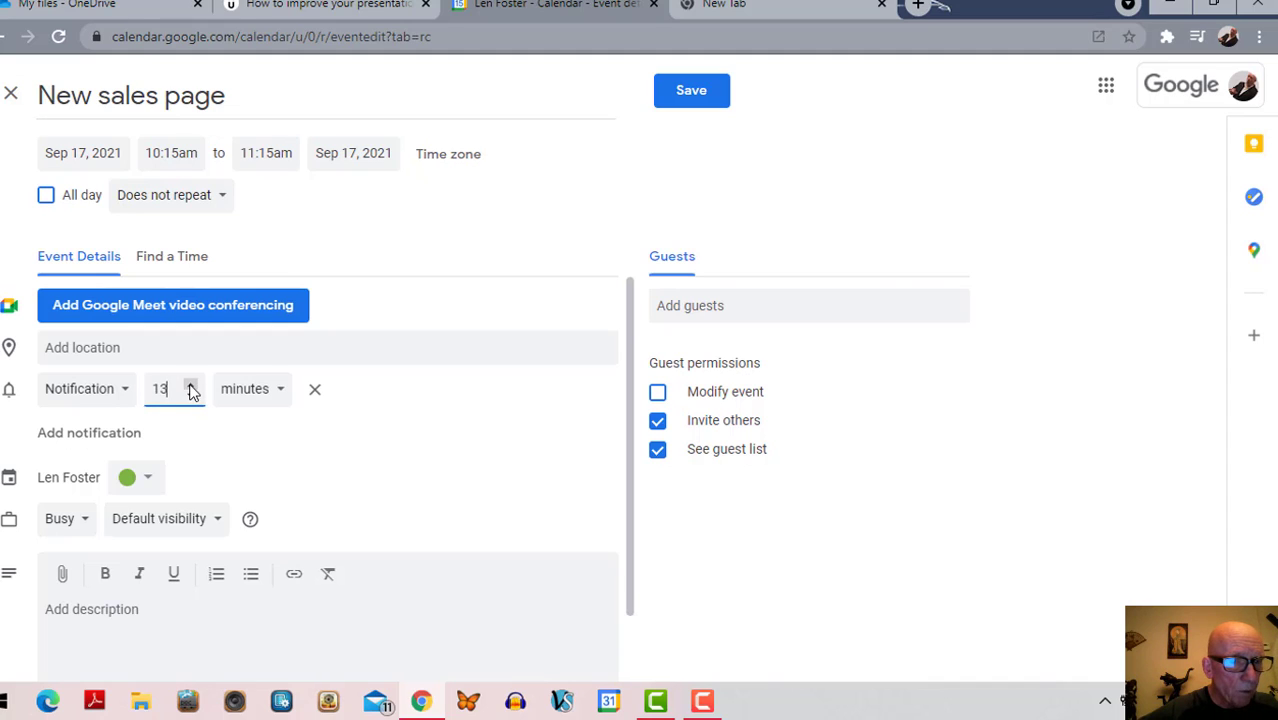
click(191, 387)
click(191, 387)
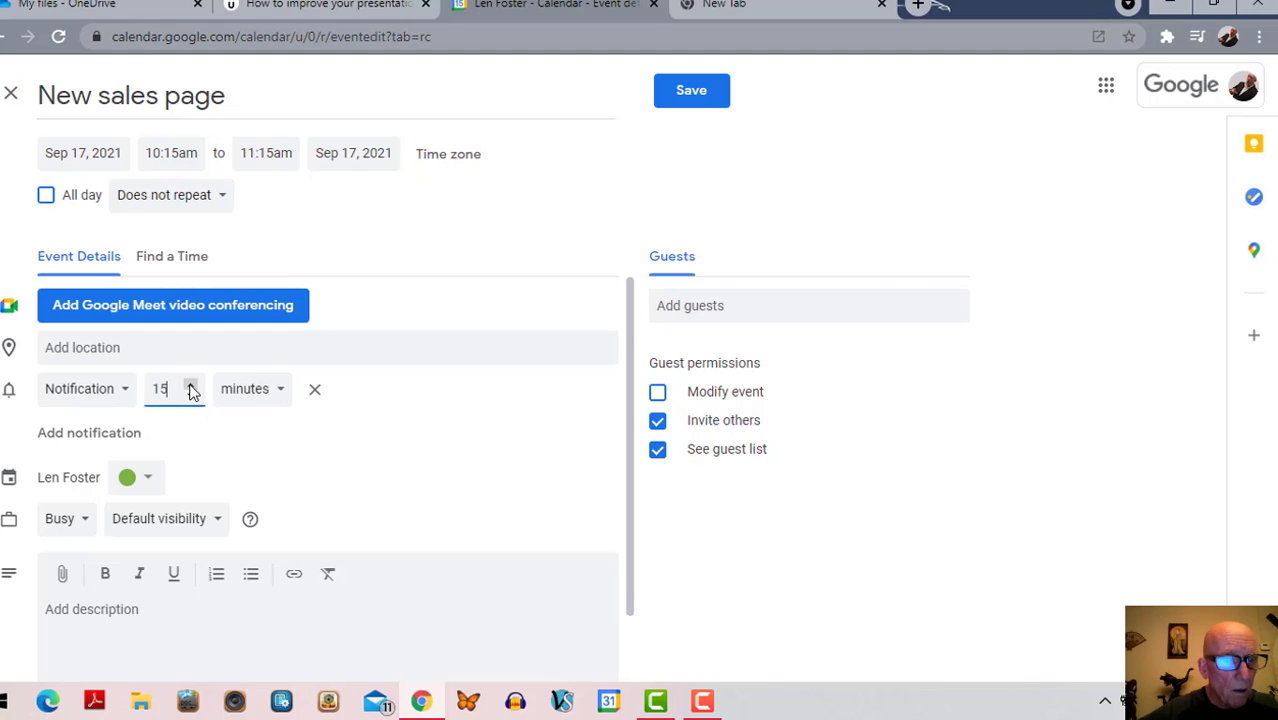
click(282, 393)
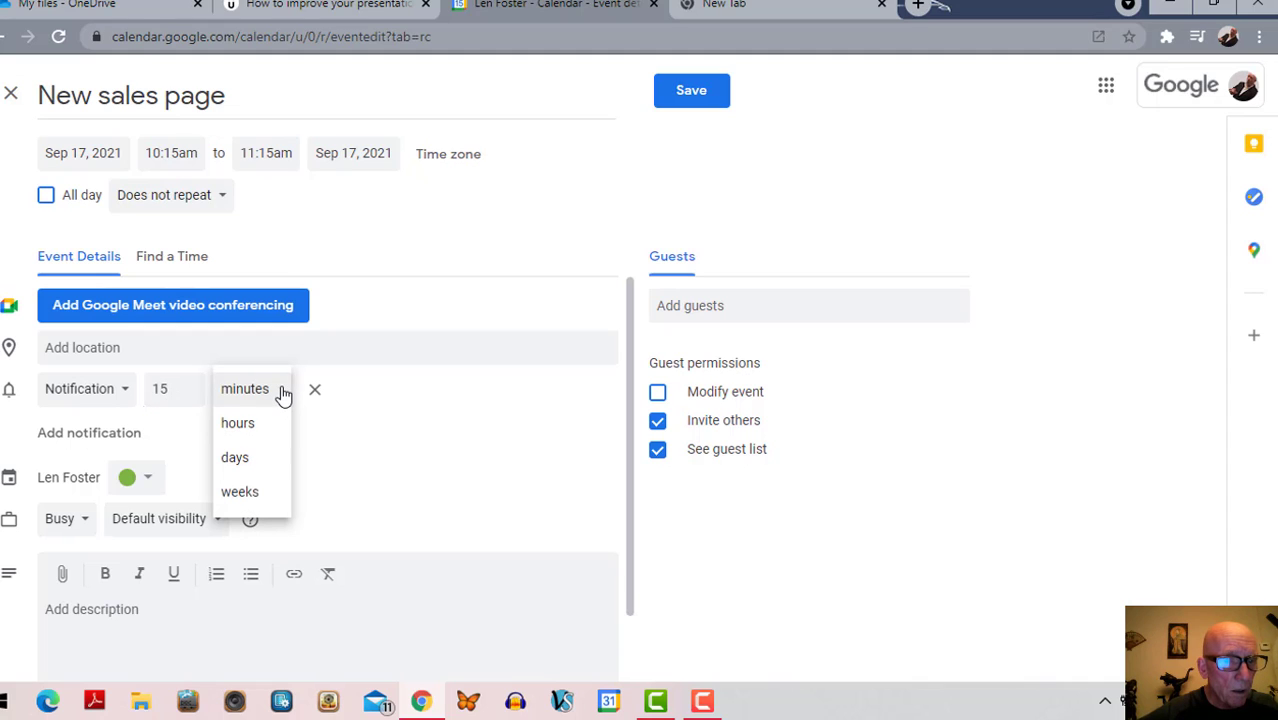
click(283, 393)
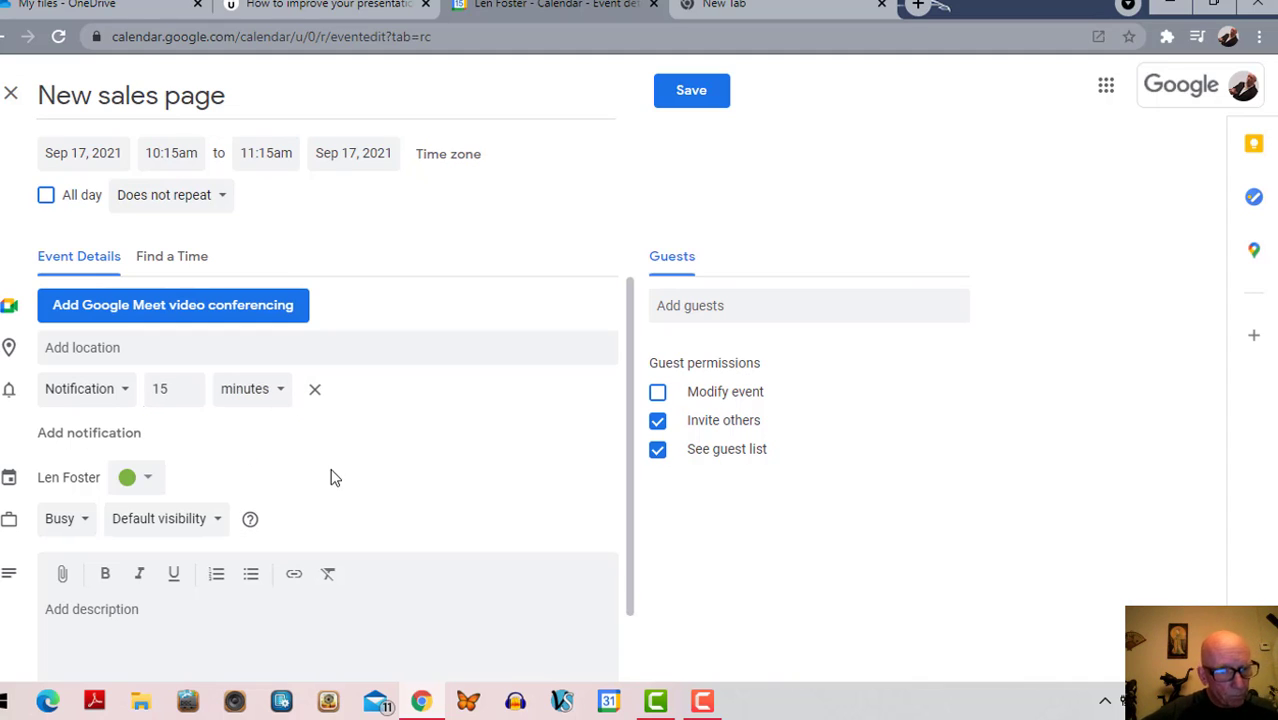
Set the event's colour to Tomato and review the other colour choices.
click(147, 479)
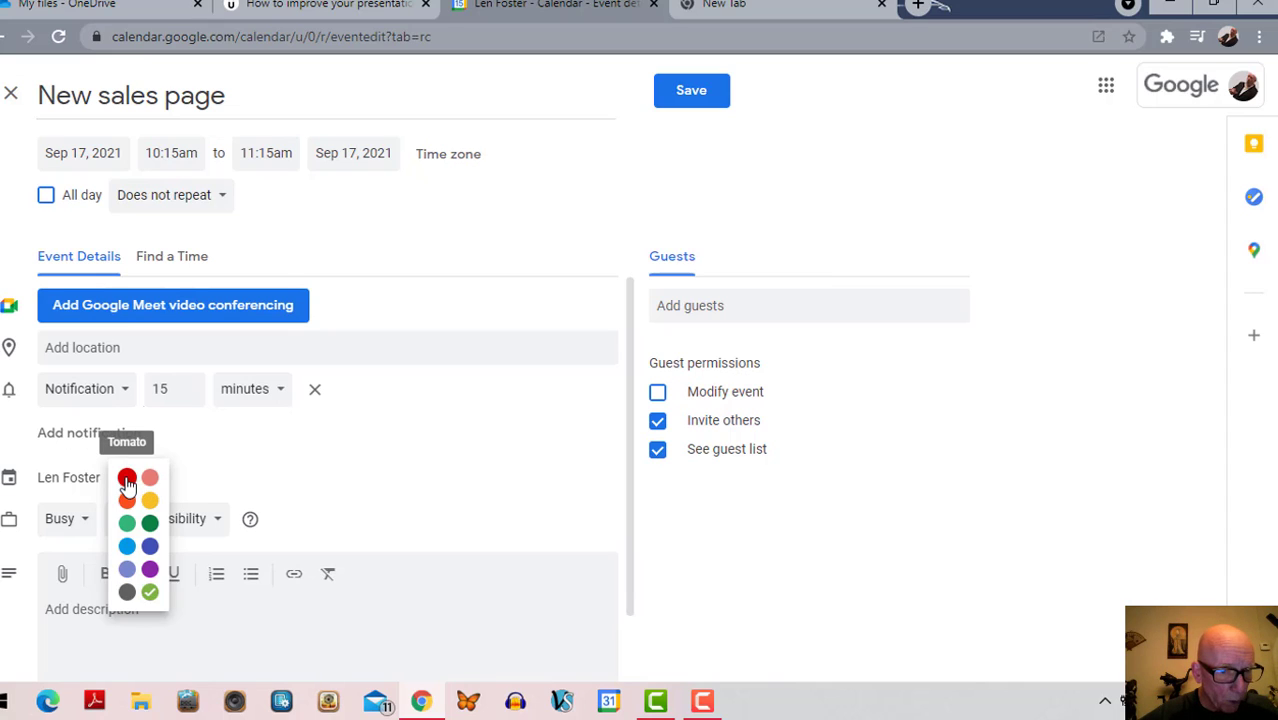
click(127, 479)
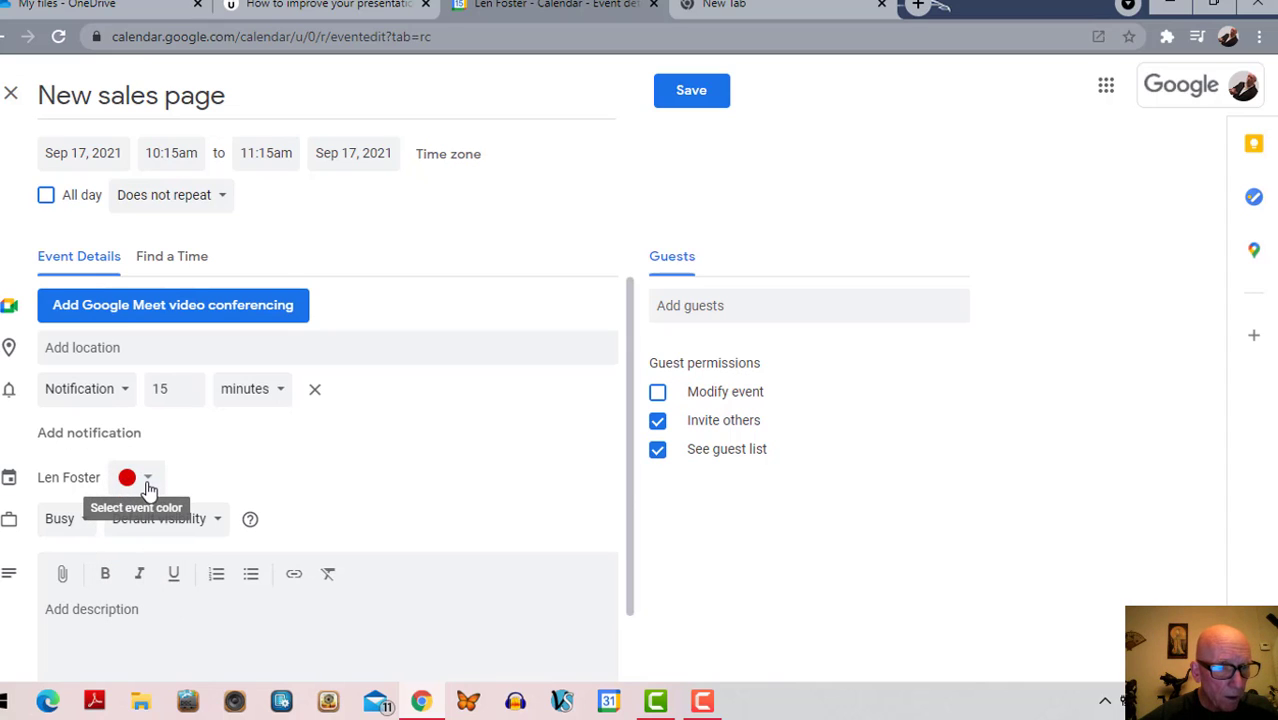
click(147, 479)
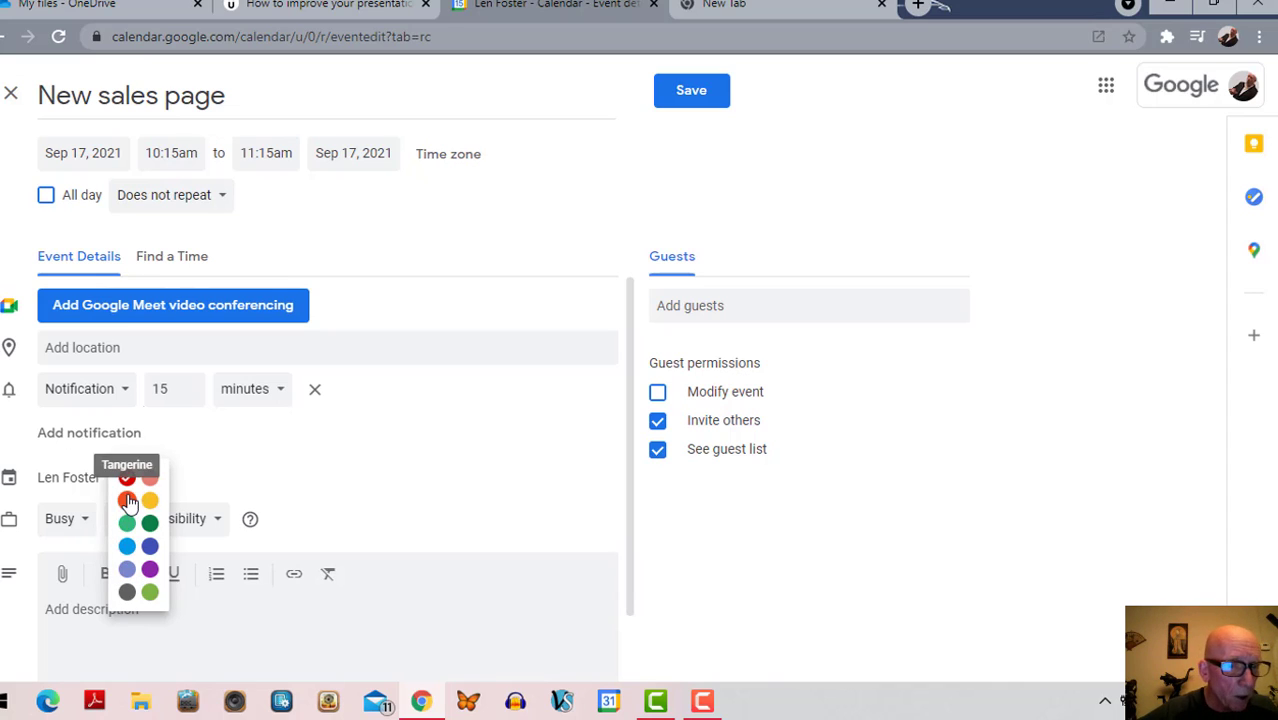
click(268, 479)
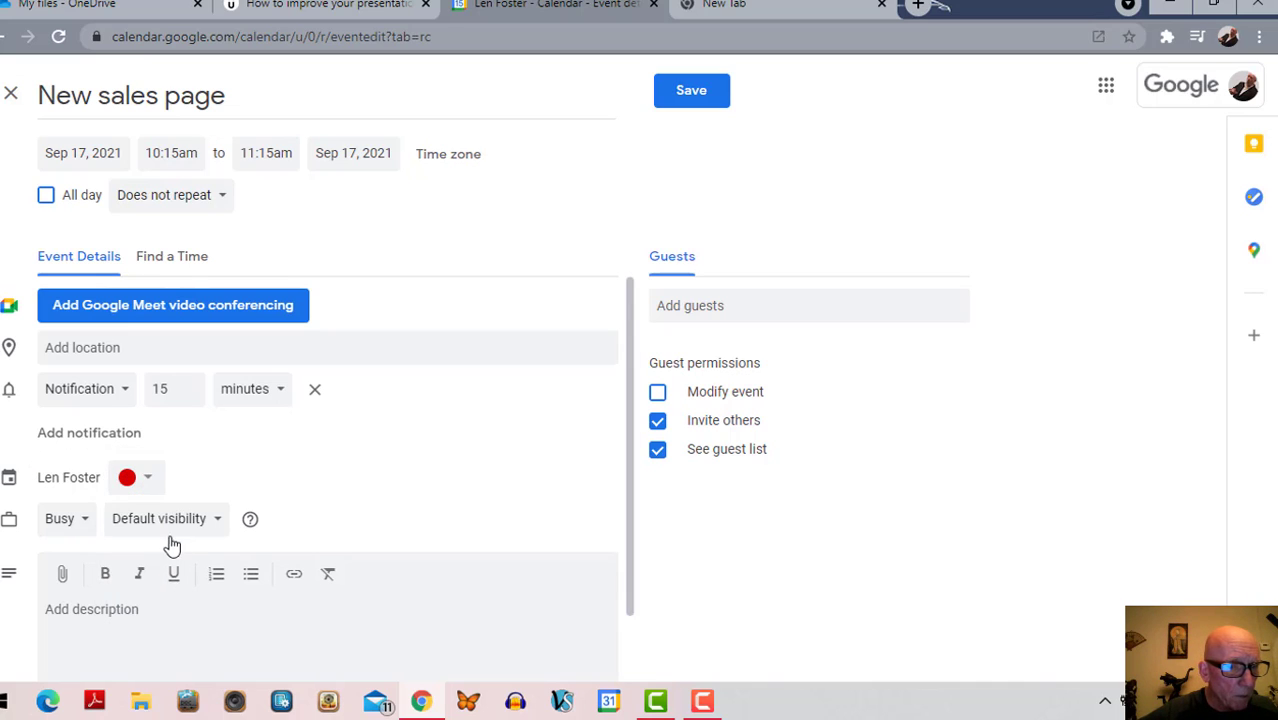
Keep the event's availability as Busy and set its visibility to Private.
click(86, 522)
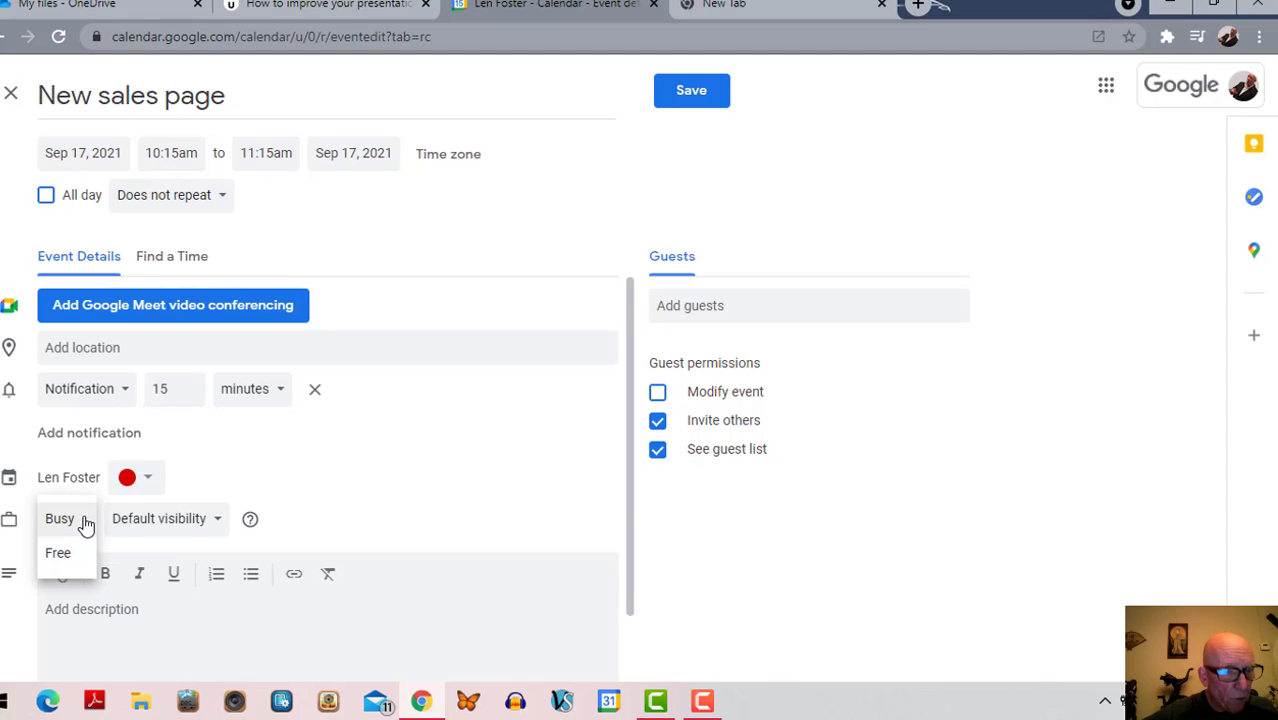
click(86, 524)
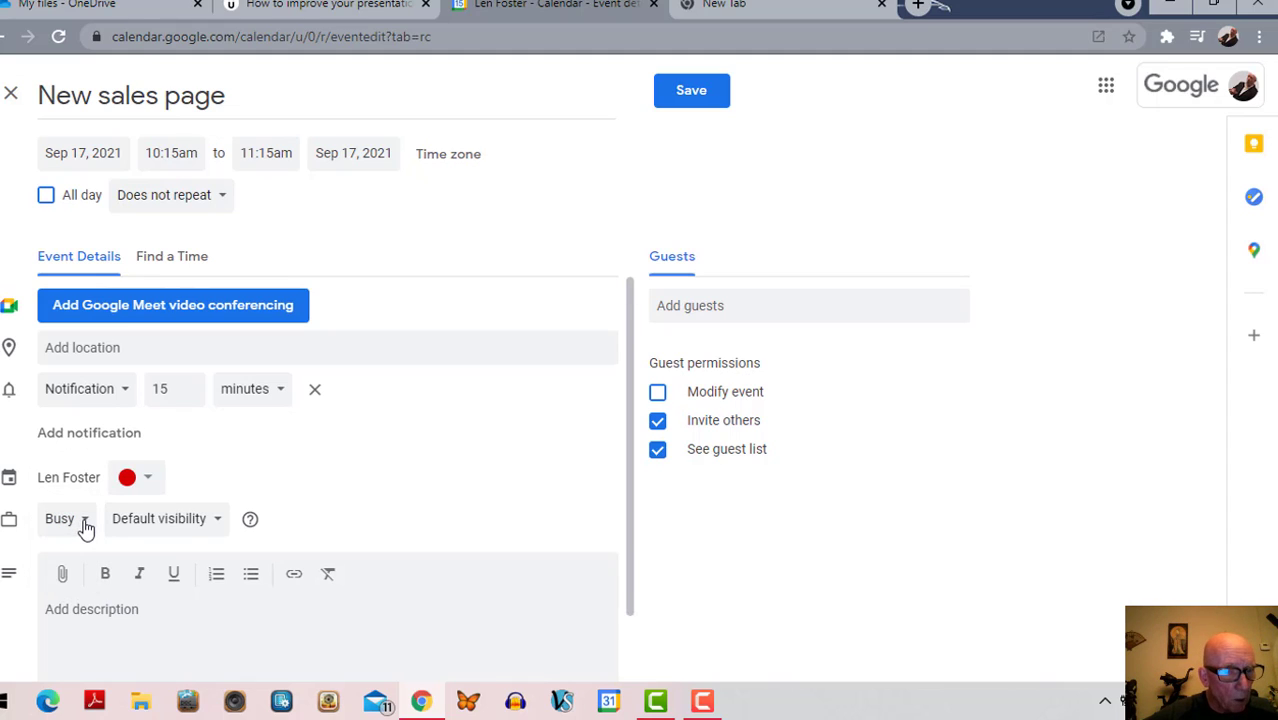
click(222, 520)
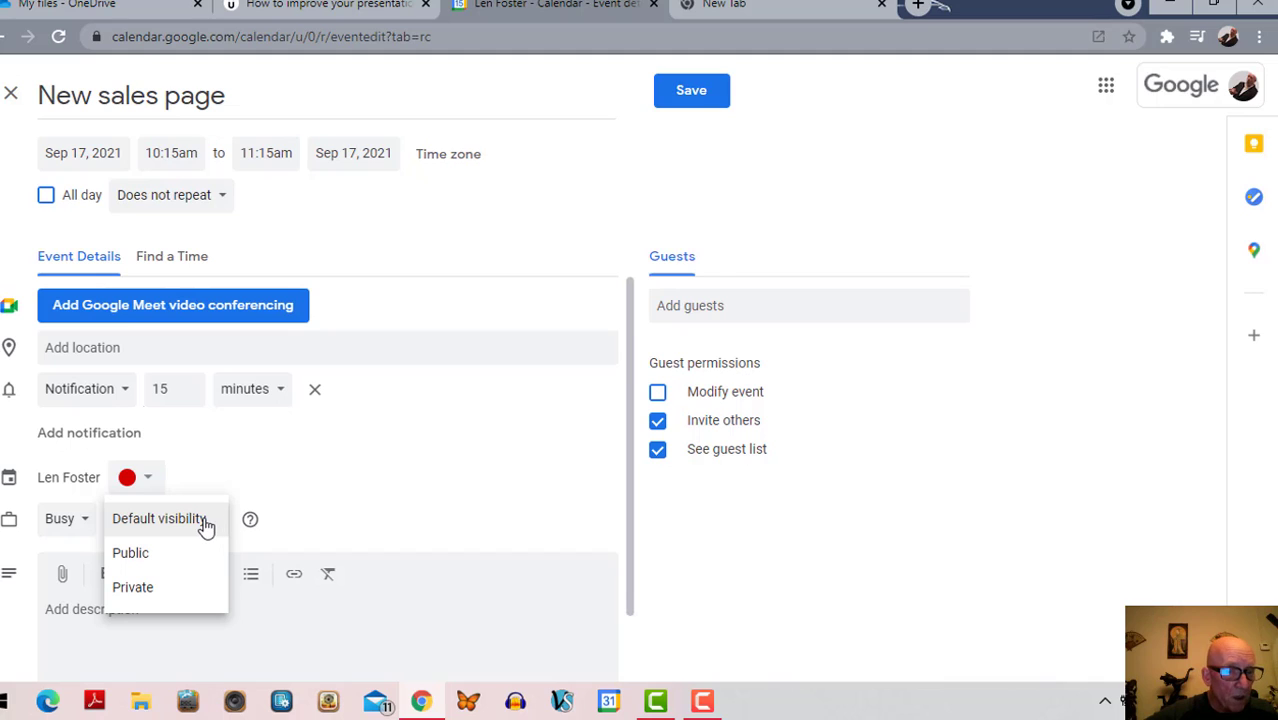
click(141, 590)
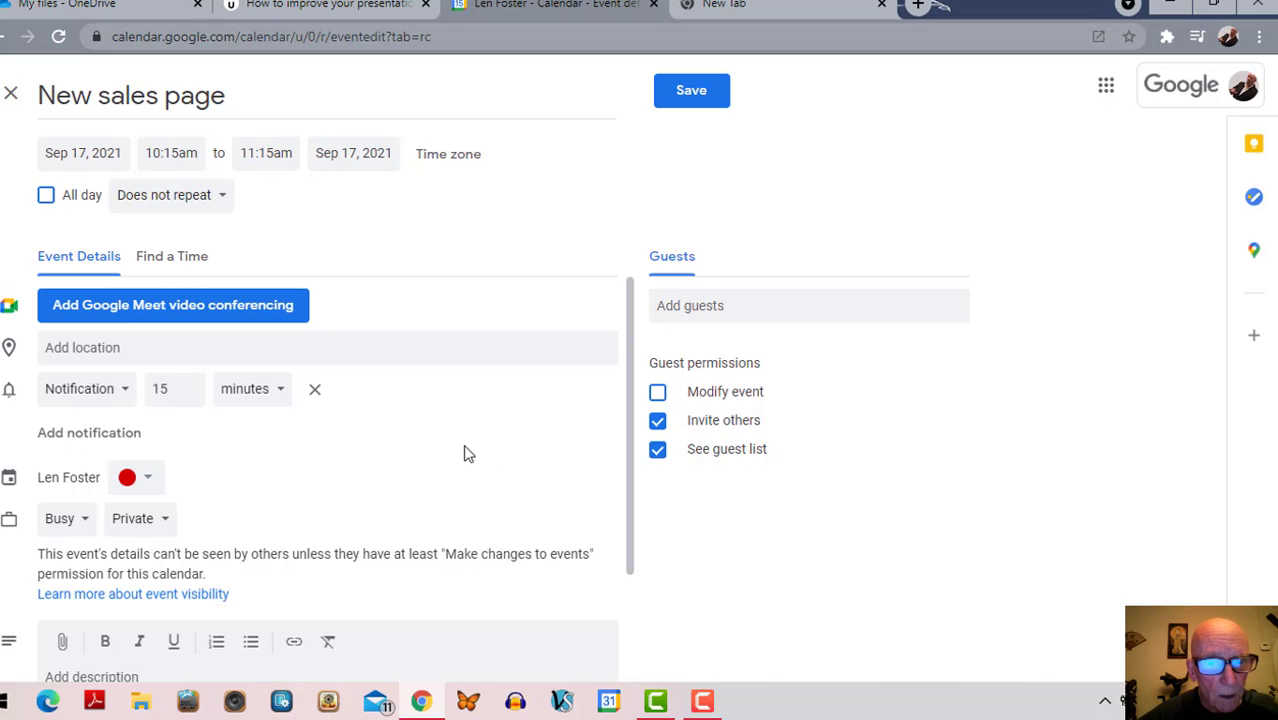
Go to the event's empty description field, leave it blank, and save the event.
scroll(418, 451, down, 3)
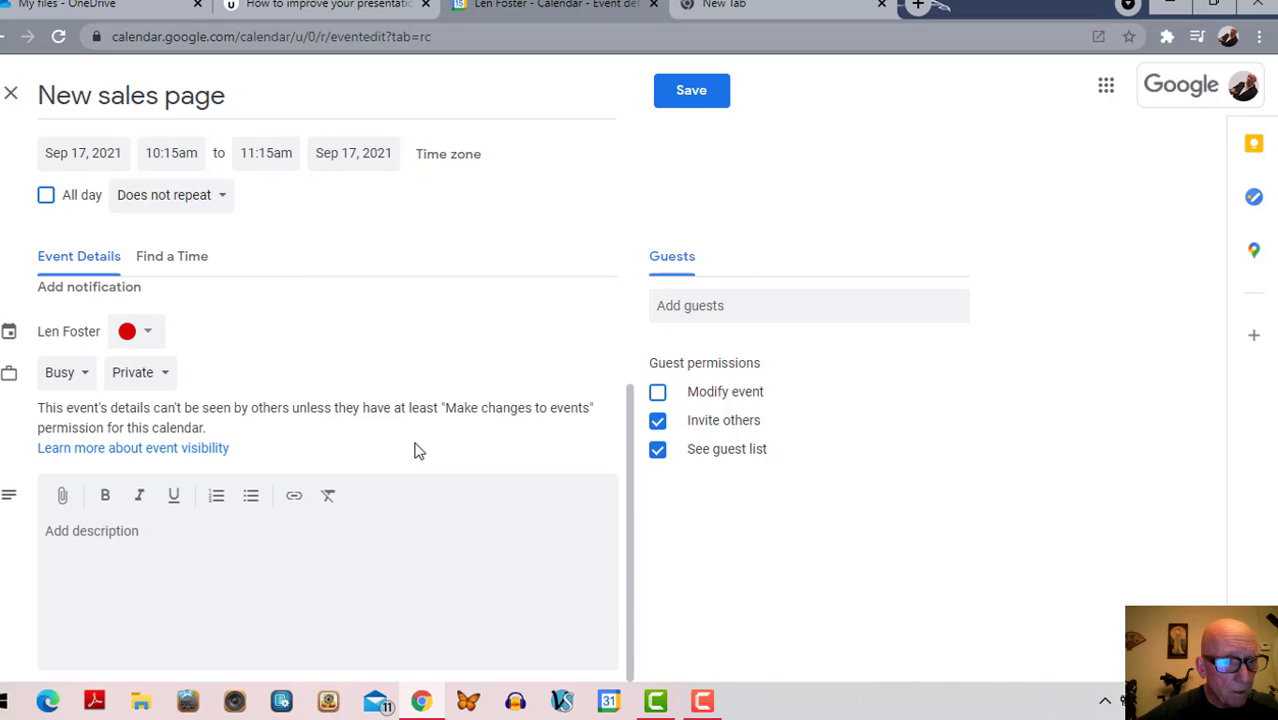
click(93, 533)
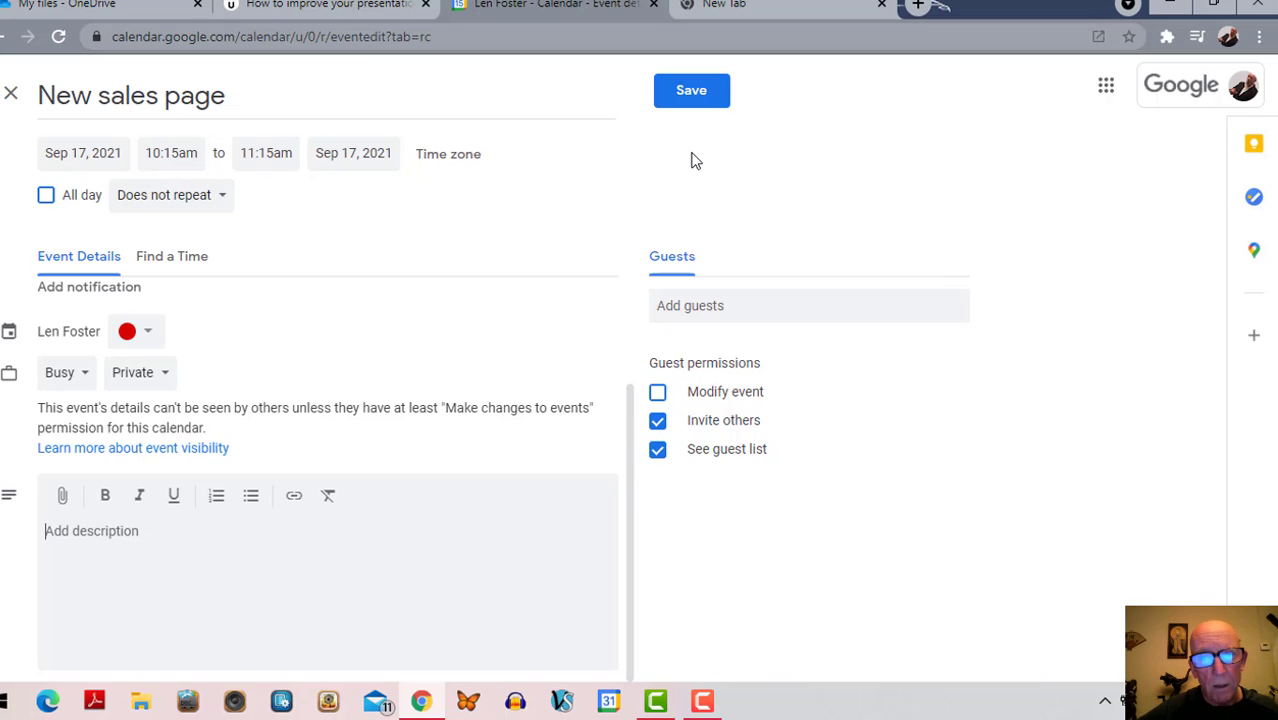
click(702, 105)
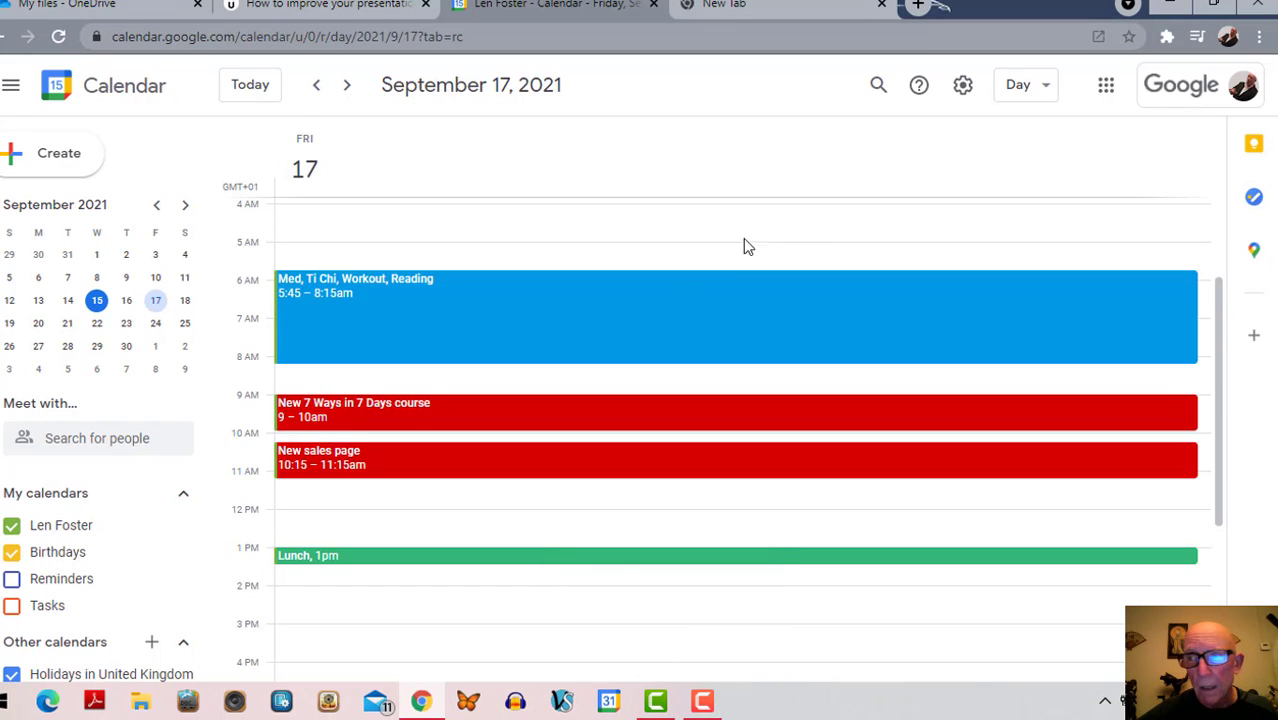
Open Google Tasks beside the calendar and add a task titled "Temp" with the details "temp".
click(1254, 199)
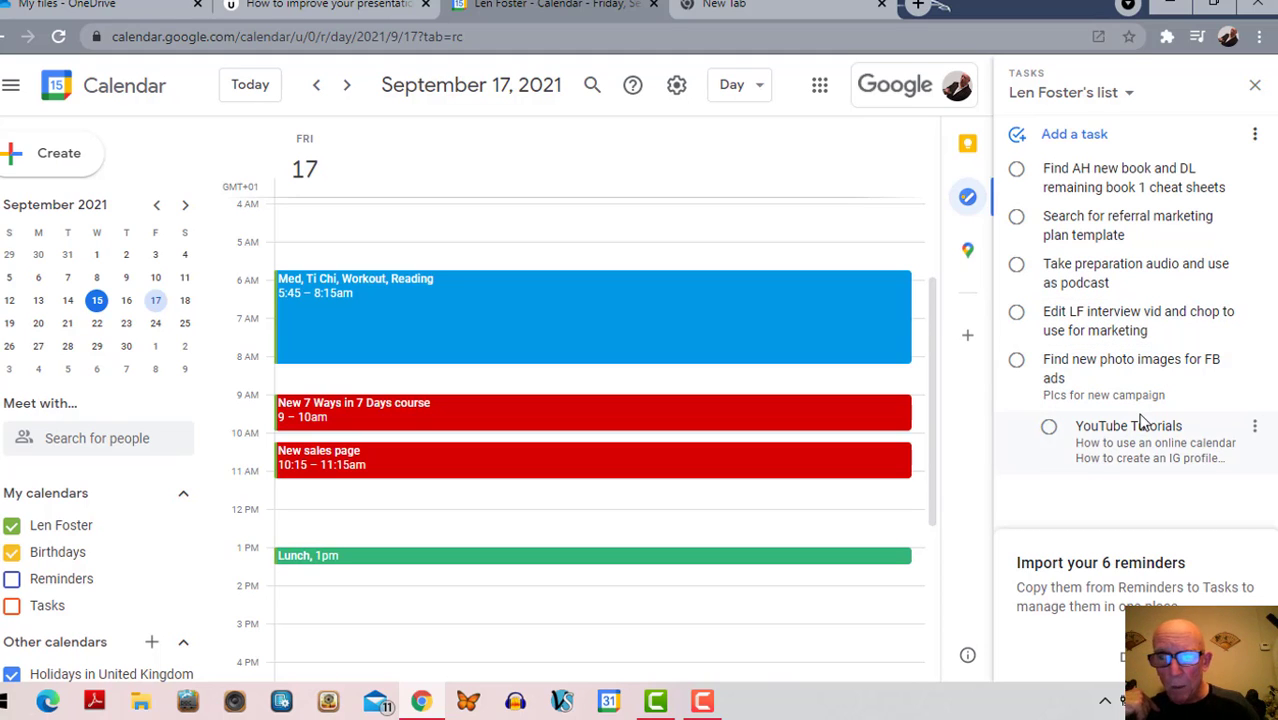
click(1057, 142)
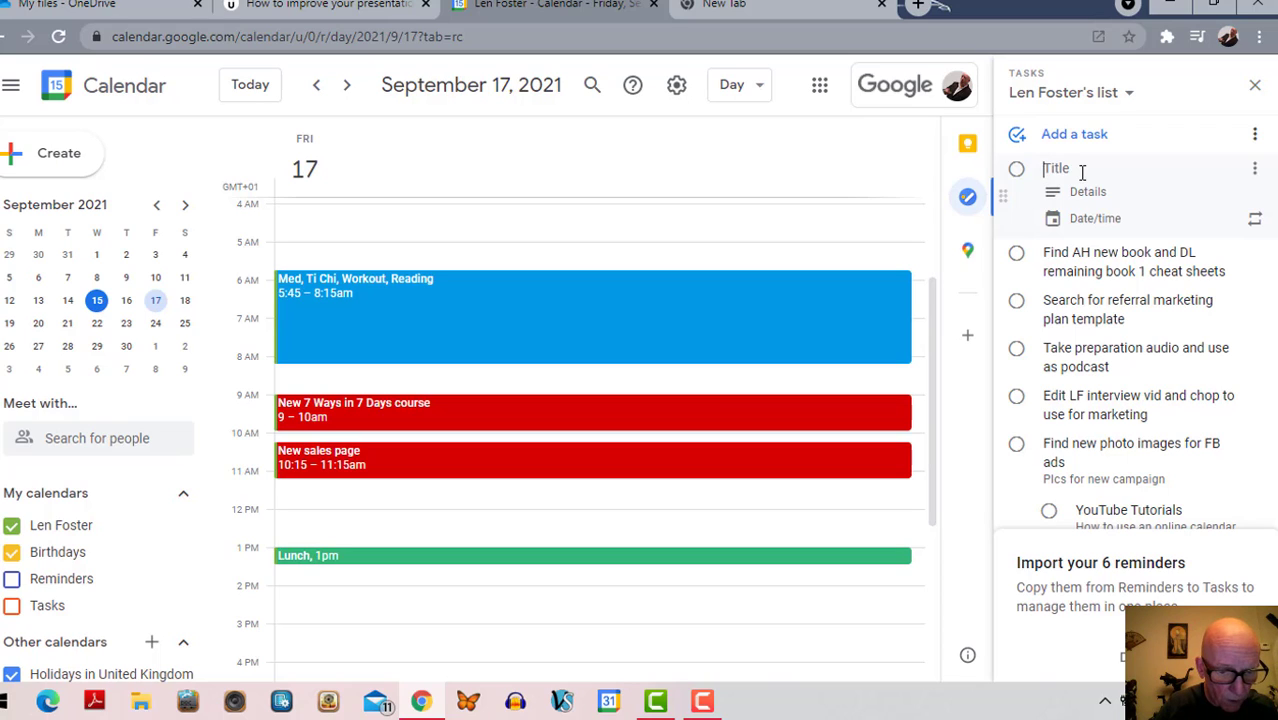
text(Temp)
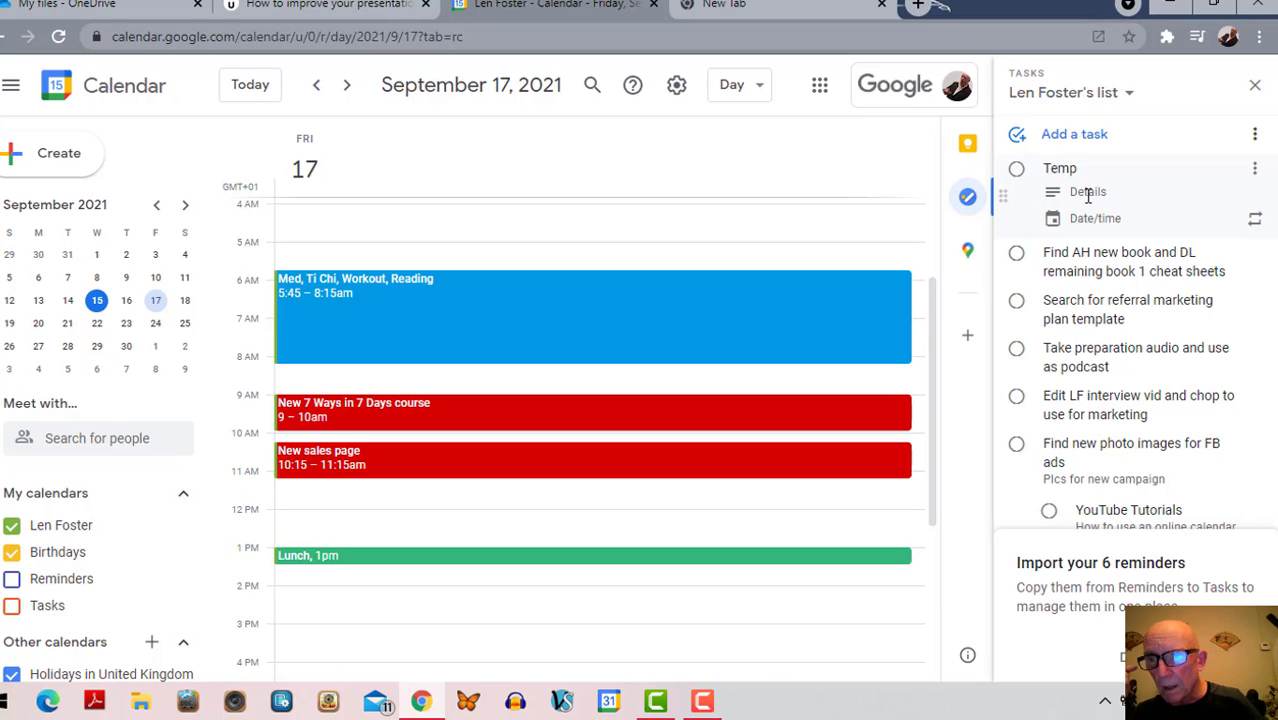
click(1088, 189)
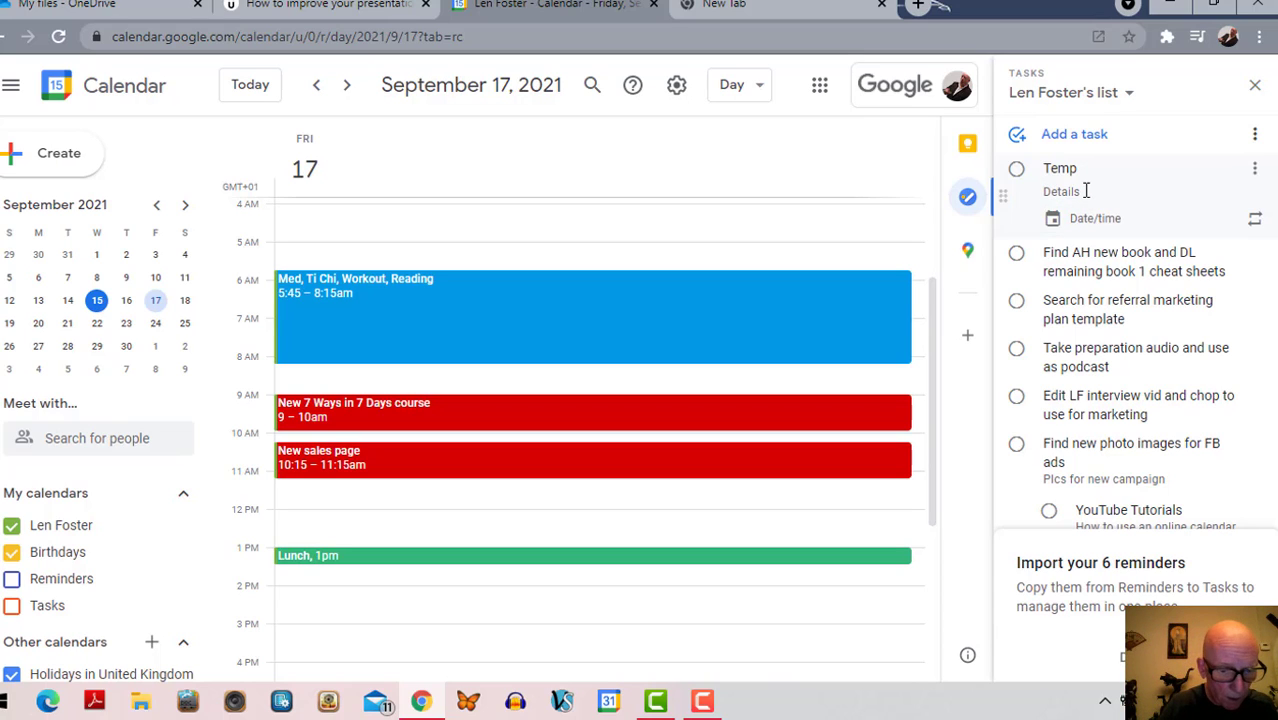
text(temp)
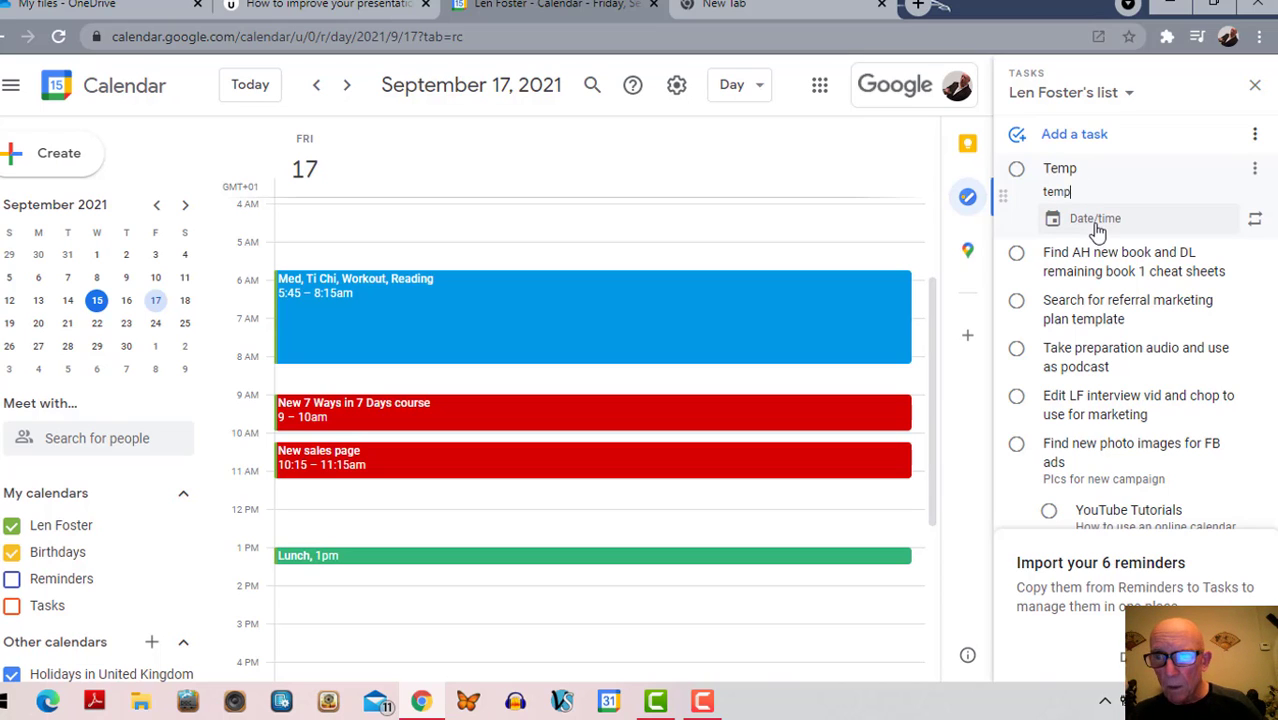
Schedule the "Temp" task for September 21, 2021 at 9:30 AM.
click(1094, 228)
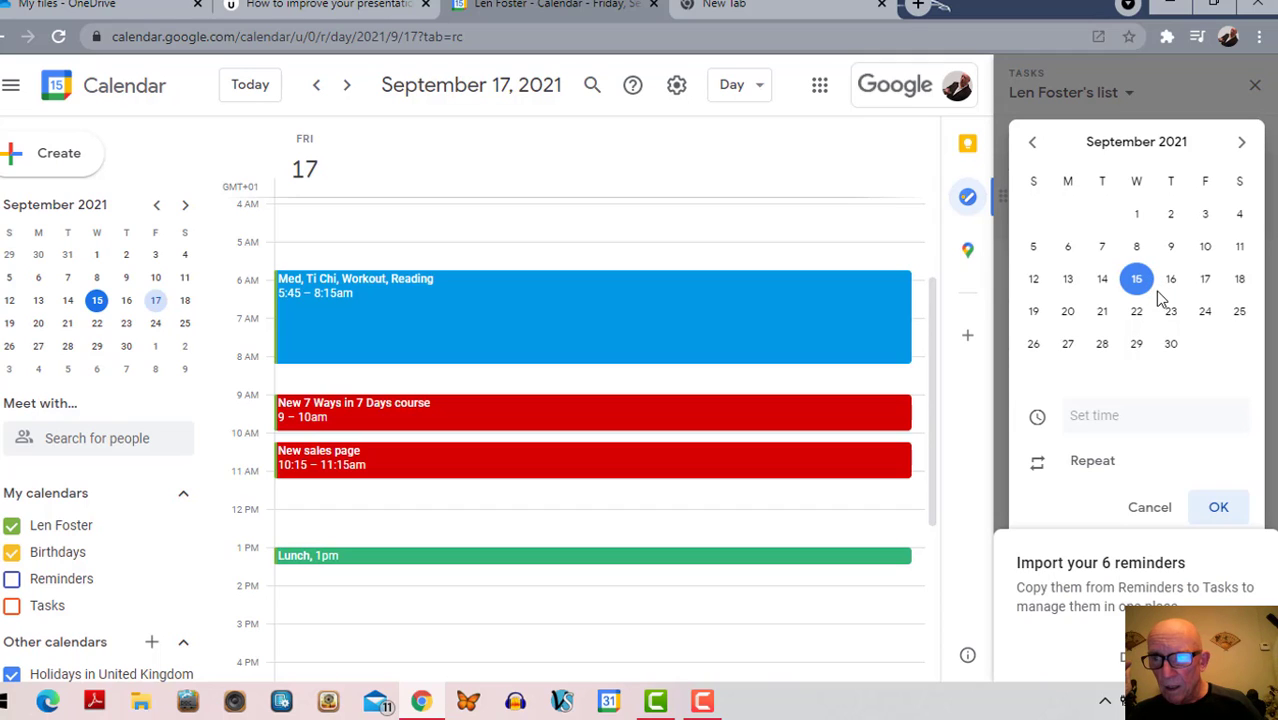
click(1104, 314)
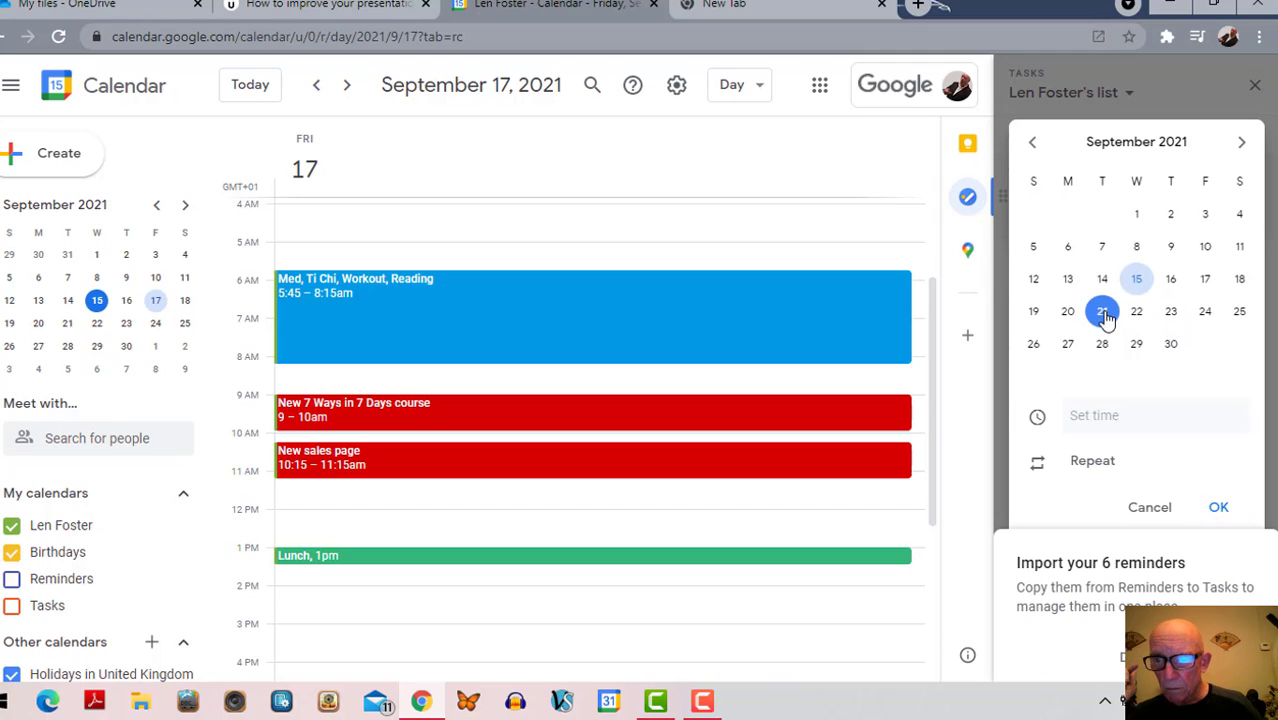
click(1097, 420)
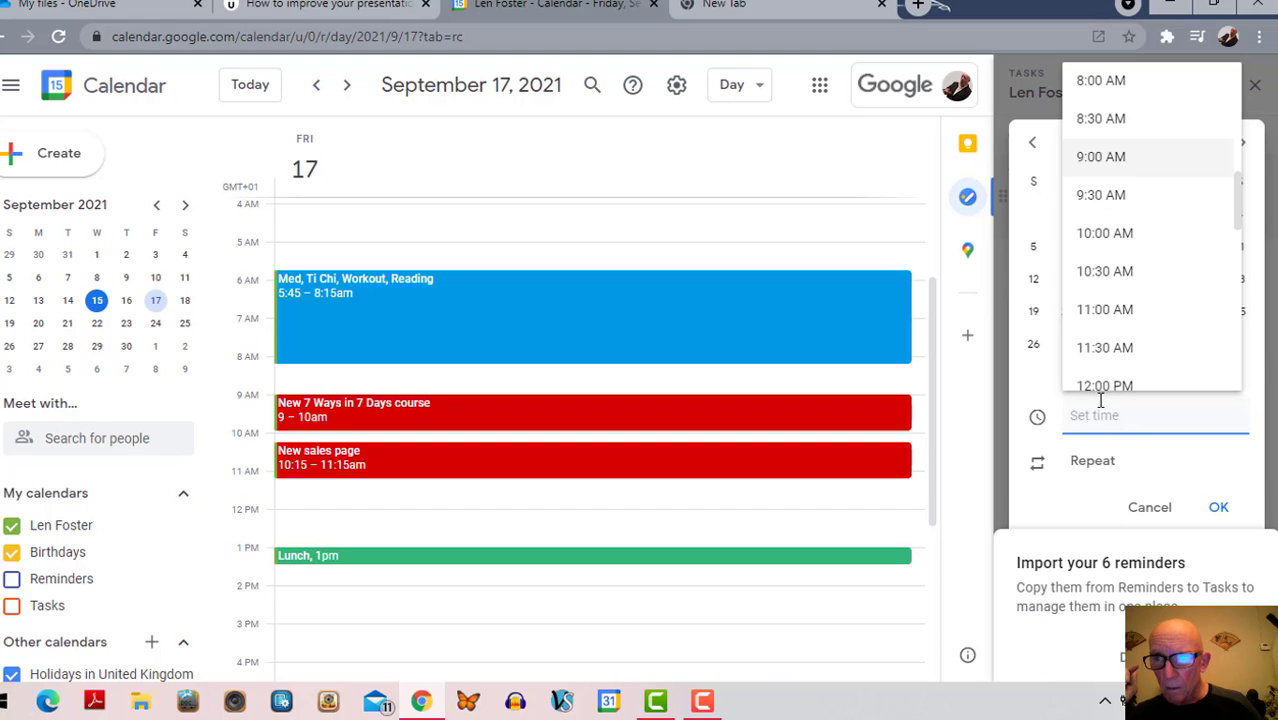
click(1108, 200)
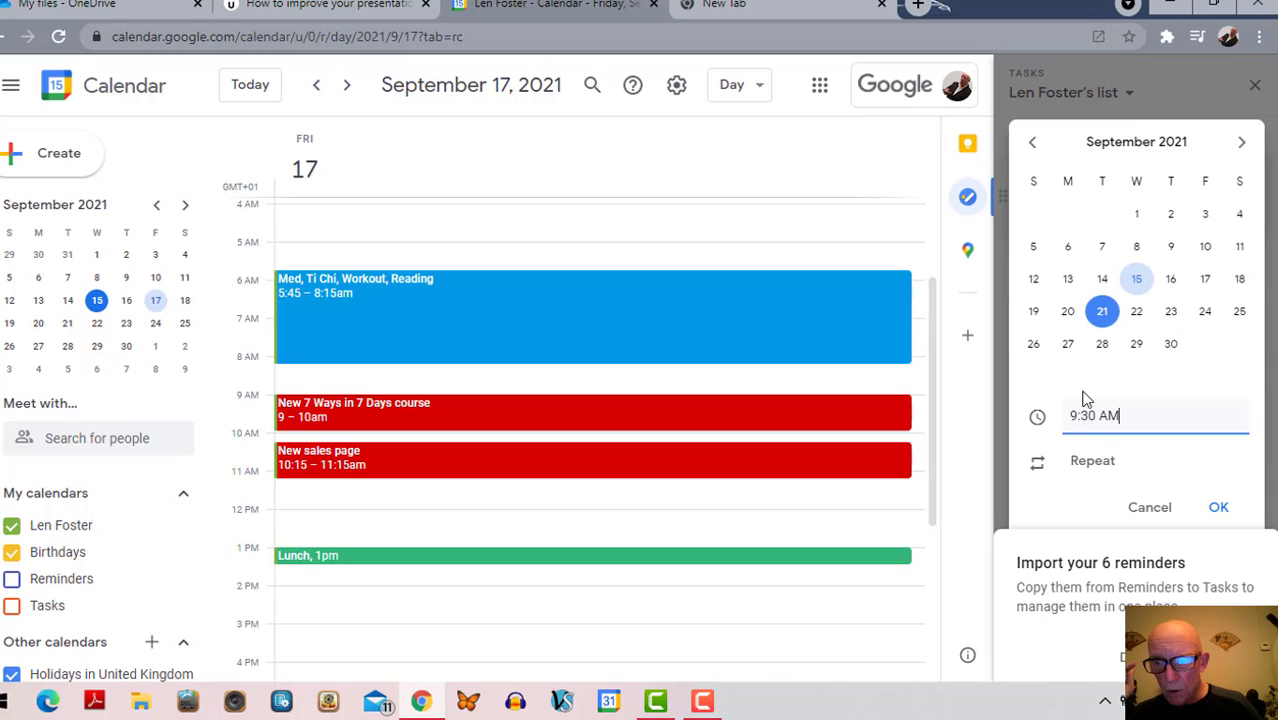
click(1219, 511)
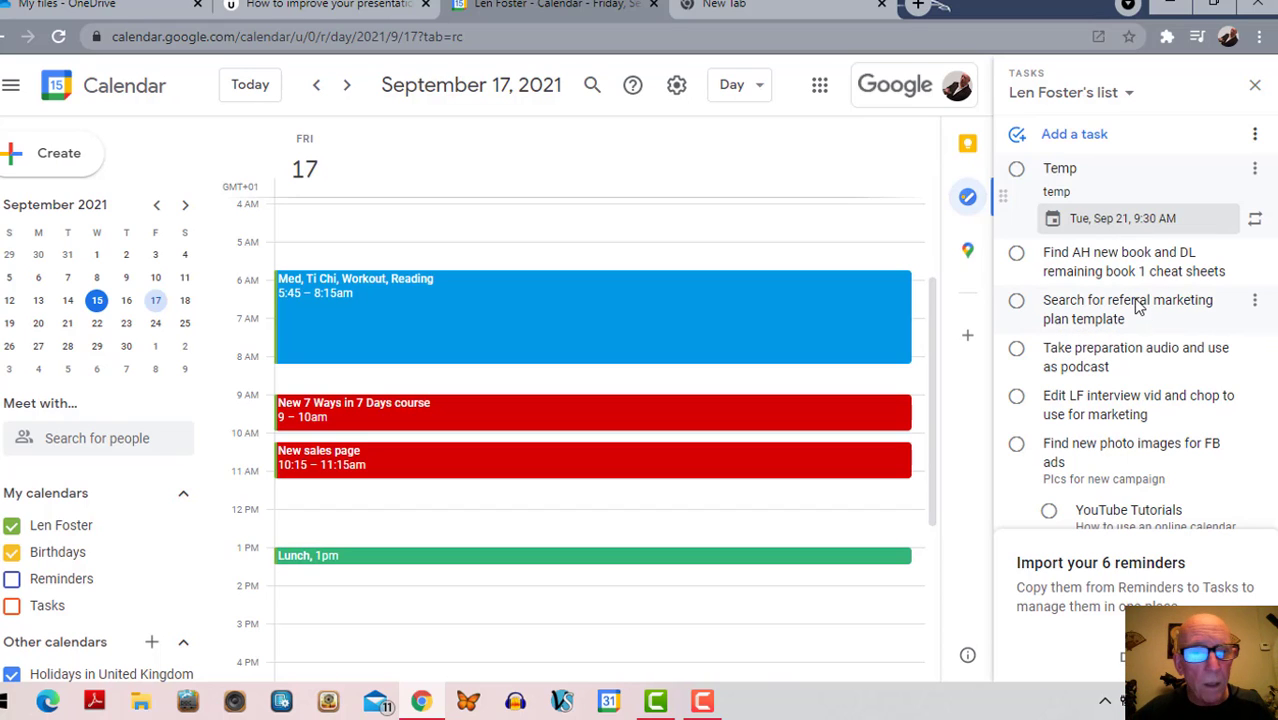
scroll(629, 287, down, 4)
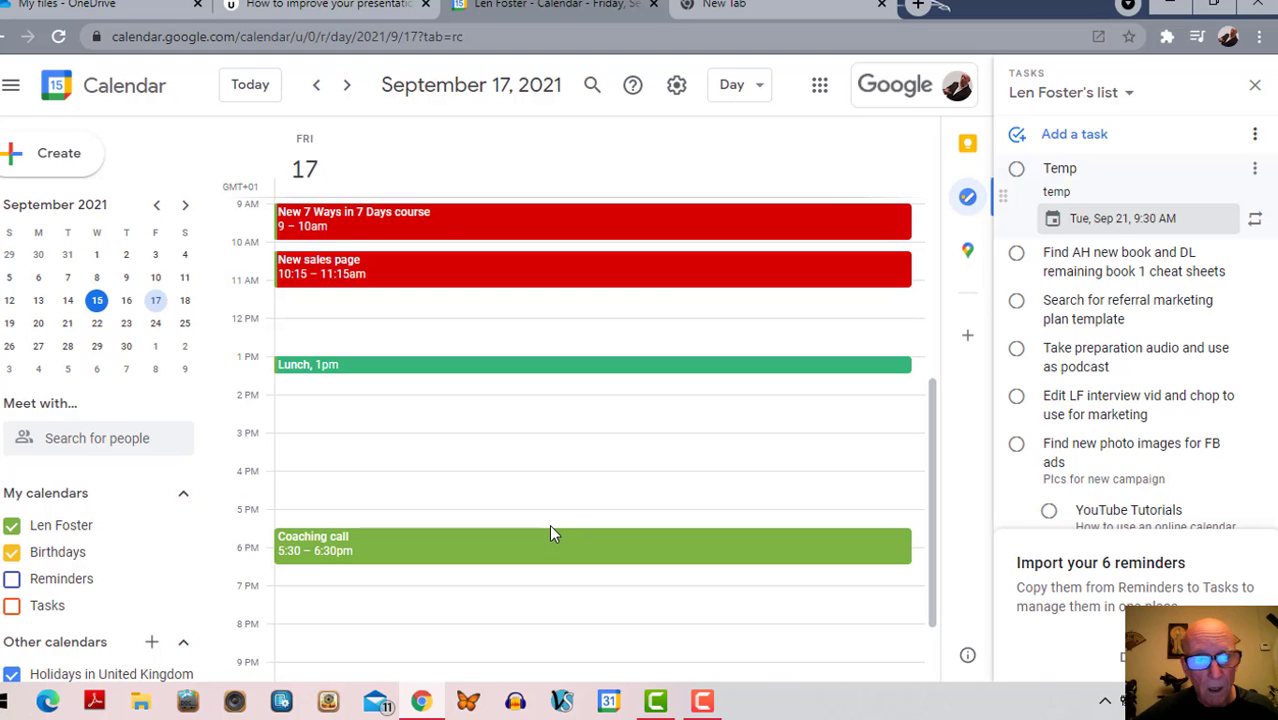
scroll(618, 505, down, 1)
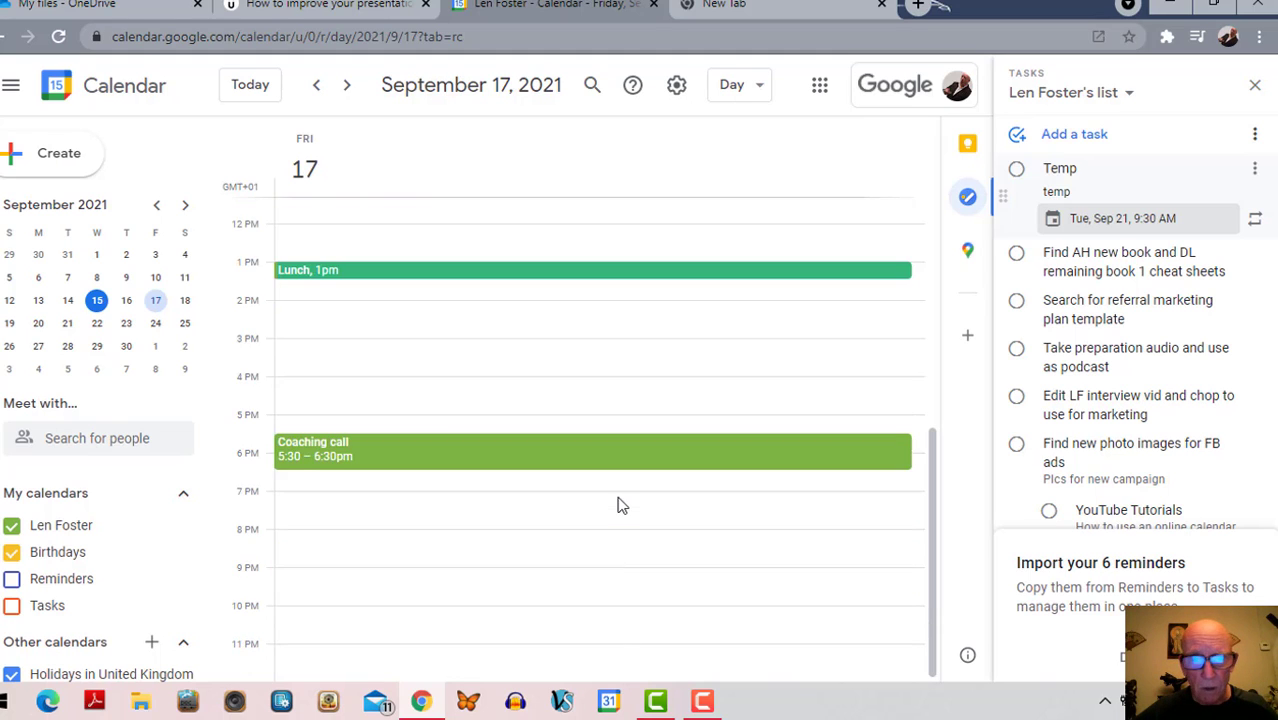
scroll(618, 505, up, 2)
scroll(618, 505, up, 2)
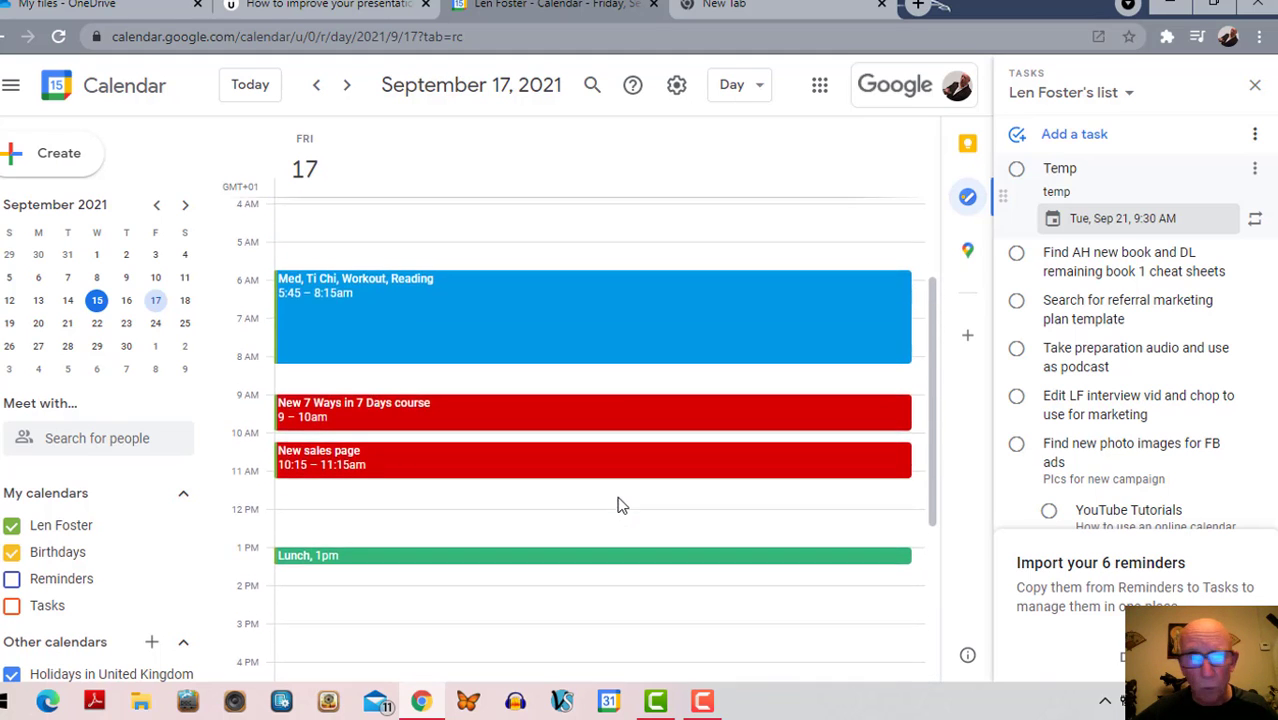